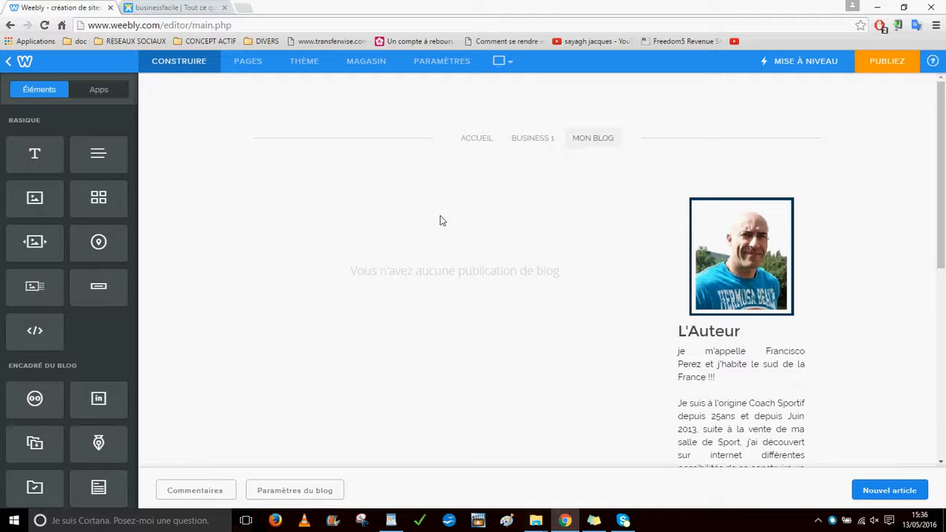
Create a new blog article titled "Comment Gagner plus d'Argent !!!"
scroll(529, 361, "down", 3)
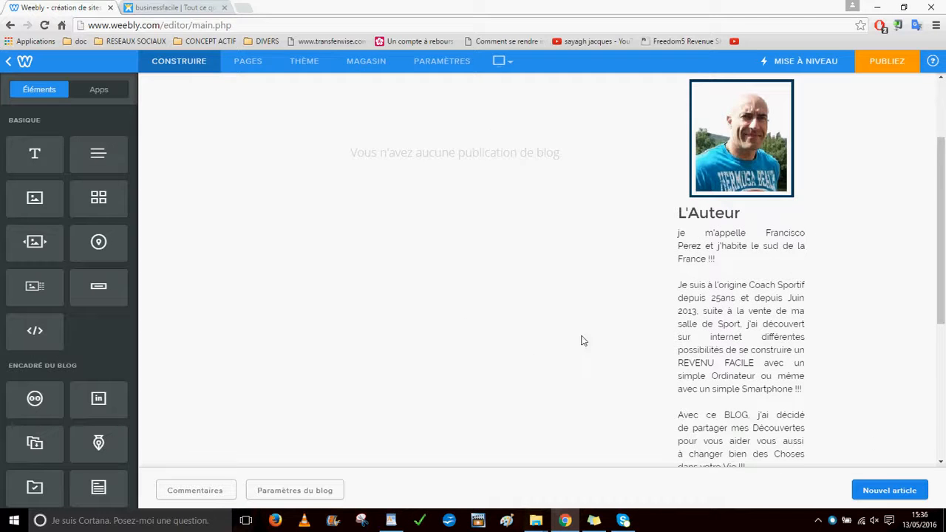
left_click(890, 492)
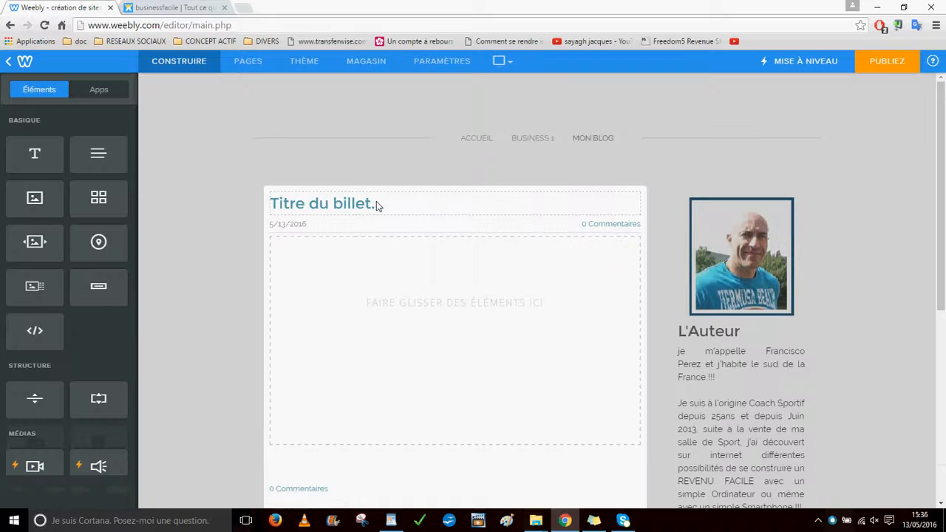
left_click(338, 207)
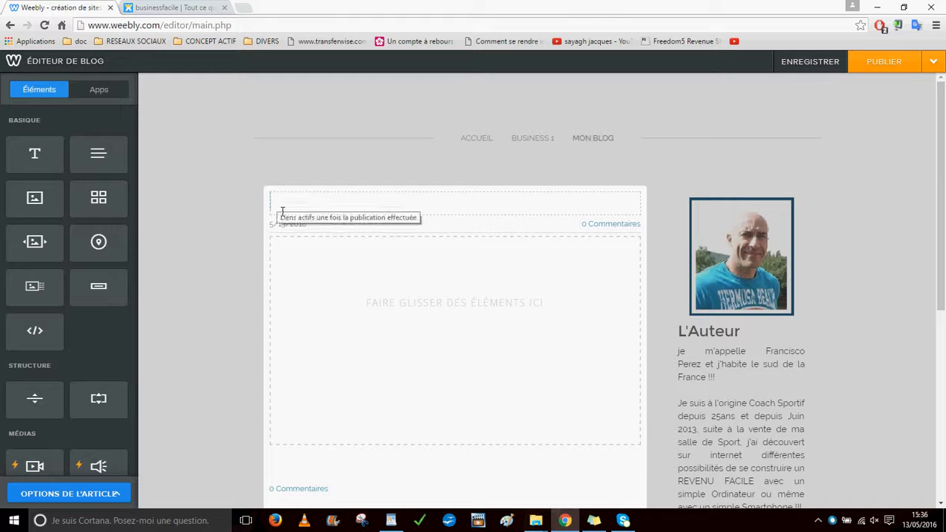
type("Co")
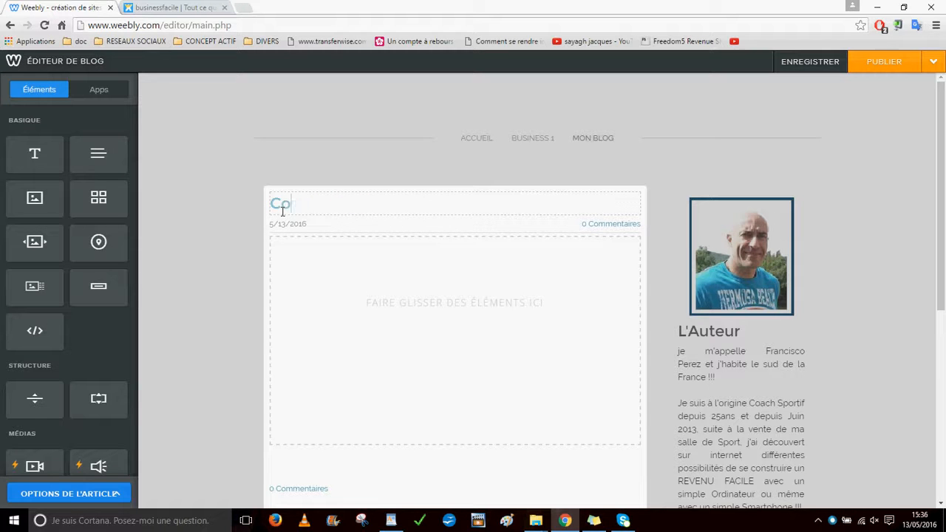
type("mment A")
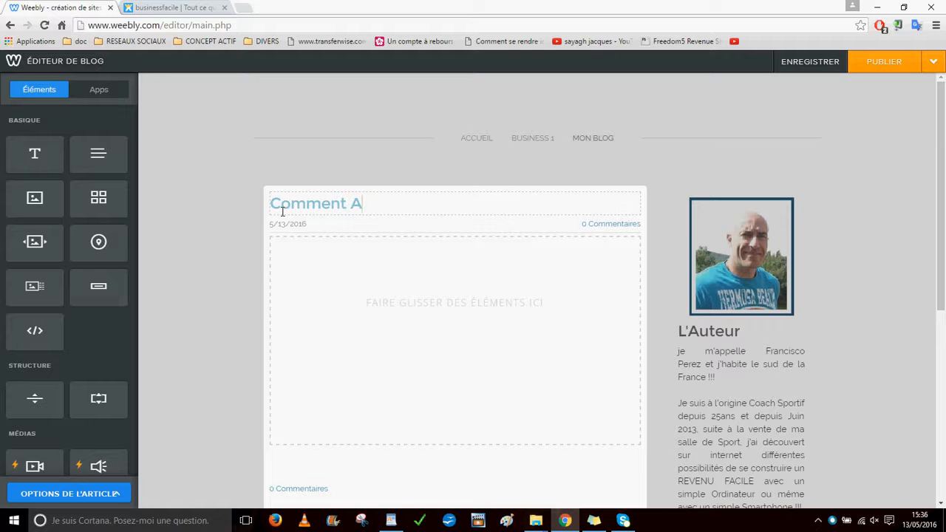
key("BackSpace")
type("Gagner p")
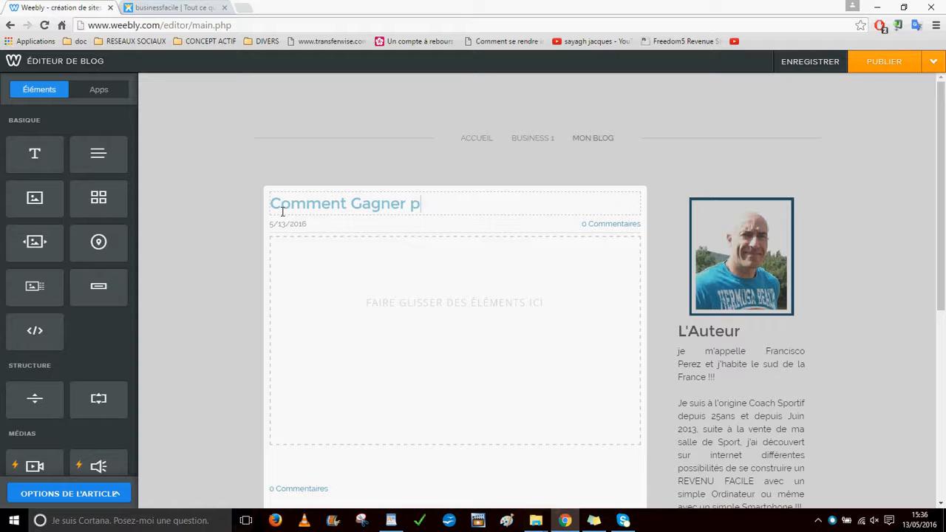
type("lus d'Argent !!!")
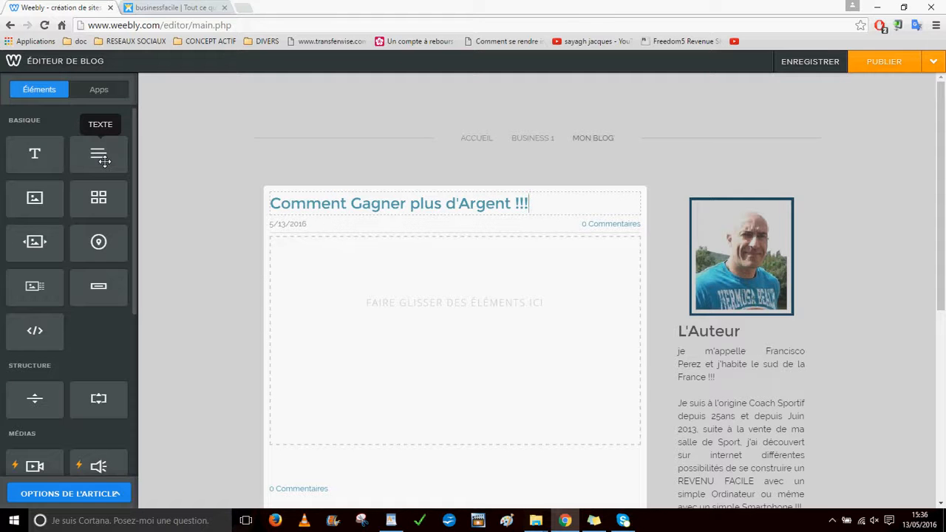
Add a text element to the article body and copy the businessfacile post's text from "A la télévision" through "Découvrez Comment Faire ici"
left_click_drag(104, 162, 313, 275)
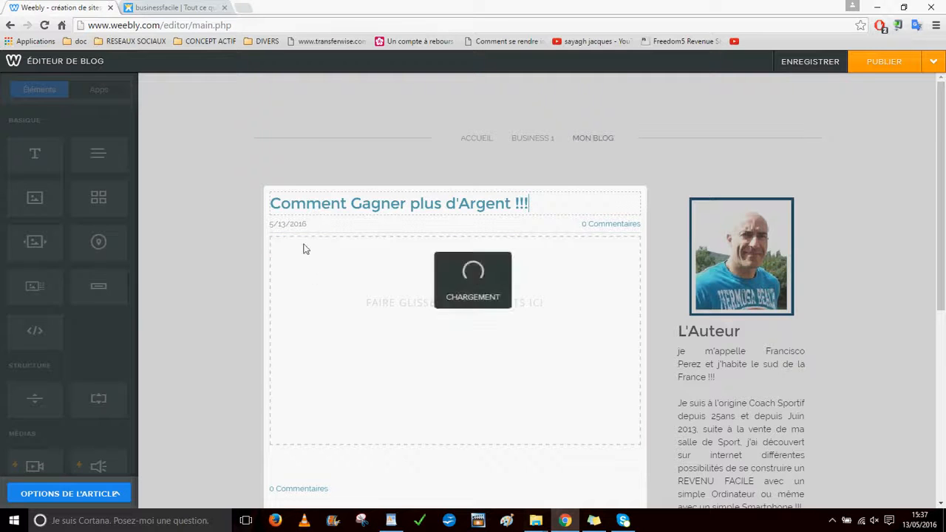
left_click(180, 8)
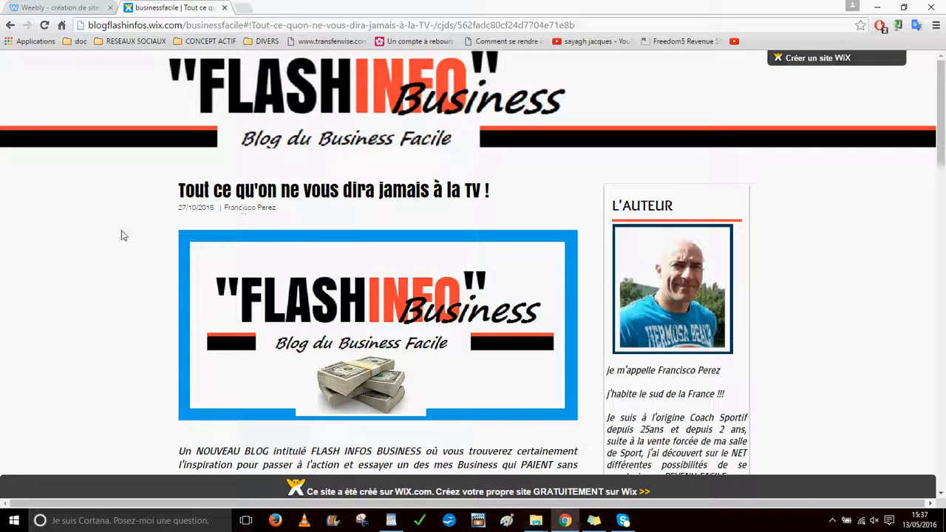
scroll(129, 230, "down", 4)
scroll(211, 277, "down", 3)
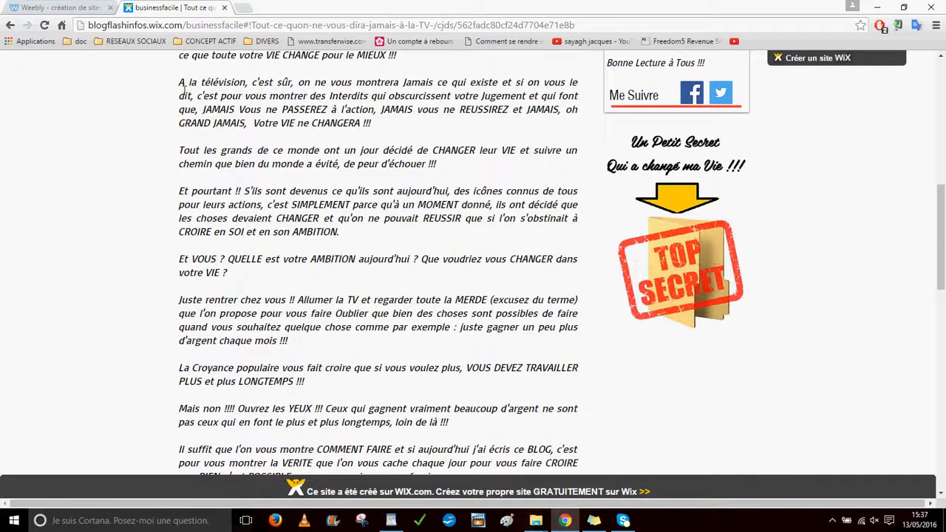
left_click_drag(184, 86, 320, 281)
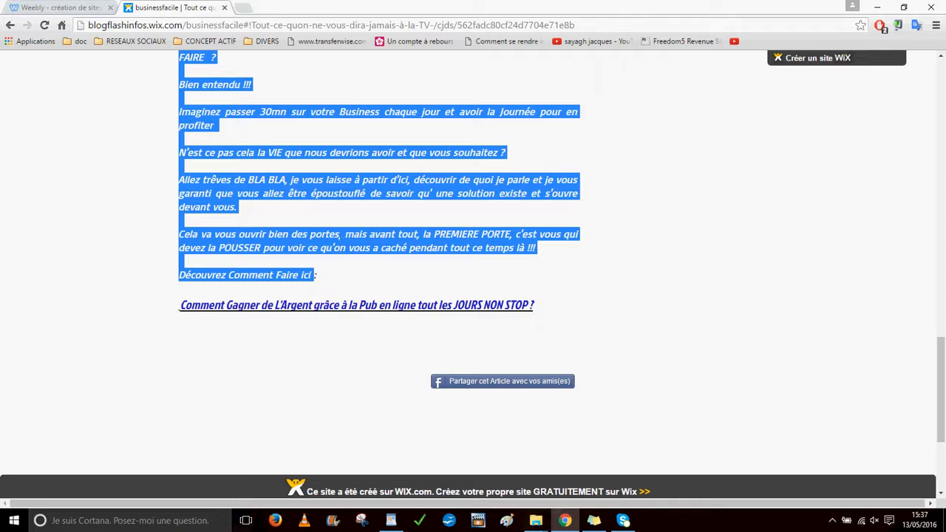
right_click(339, 234)
left_click(375, 241)
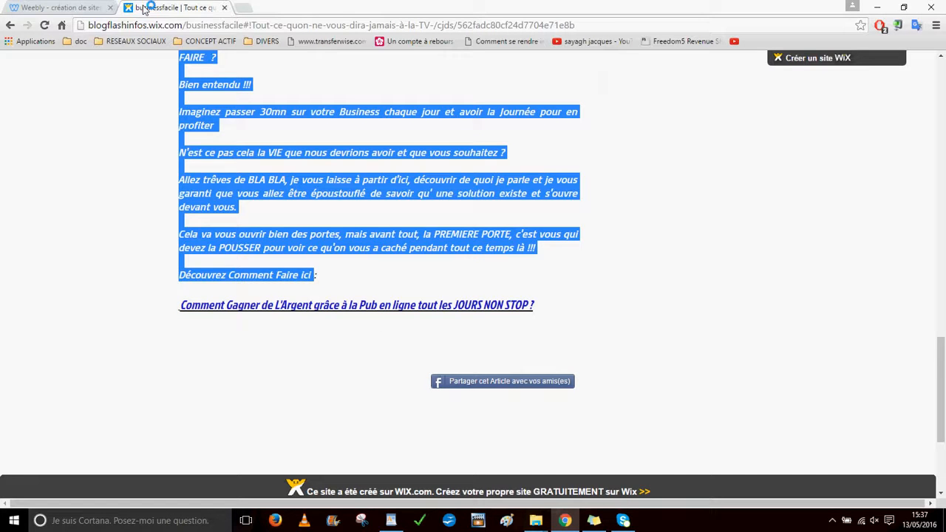
Paste the copied post text into the new text element of the Weebly article
left_click(73, 8)
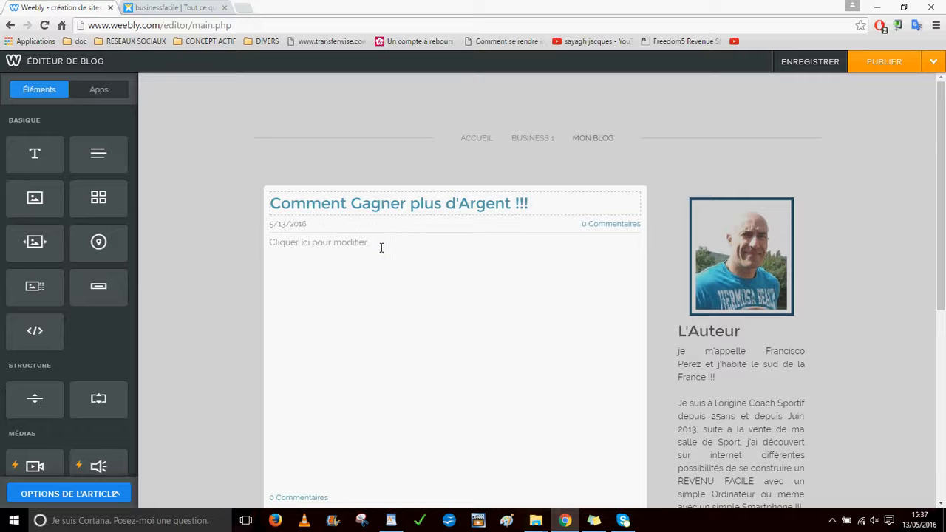
left_click(351, 246)
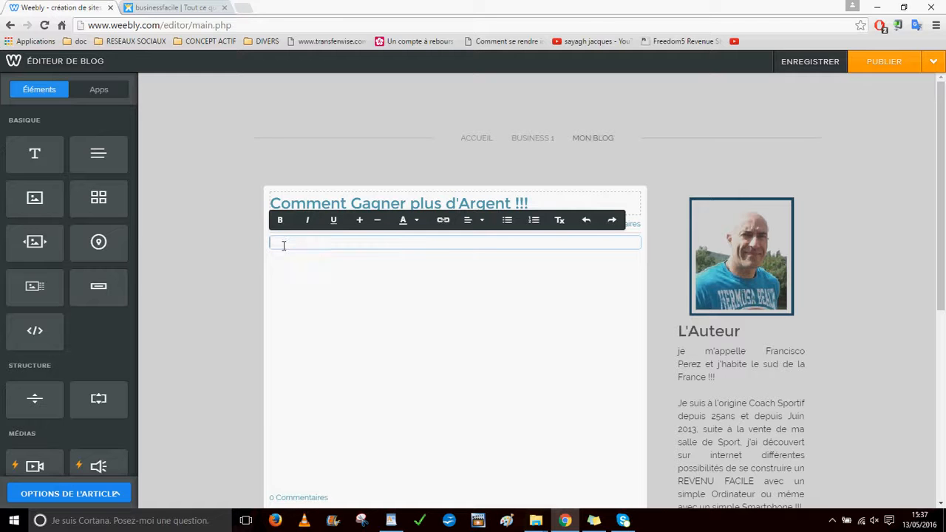
right_click(276, 247)
left_click(307, 312)
scroll(391, 391, "down", 3)
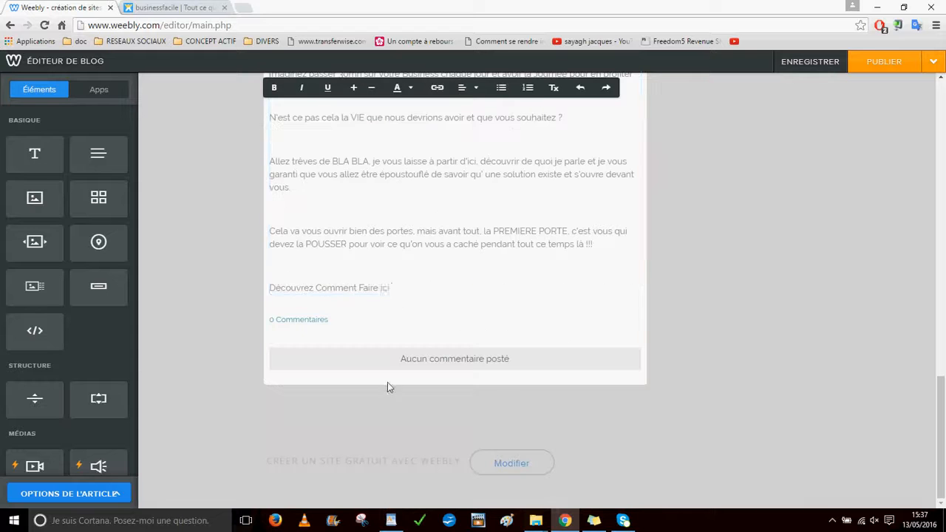
Format the whole pasted article text as italic with the near-black colour #060000
left_click_drag(405, 290, 271, 265)
left_click_drag(313, 242, 269, 243)
scroll(274, 159, "up", 3)
scroll(272, 164, "up", 6)
scroll(273, 164, "up", 5)
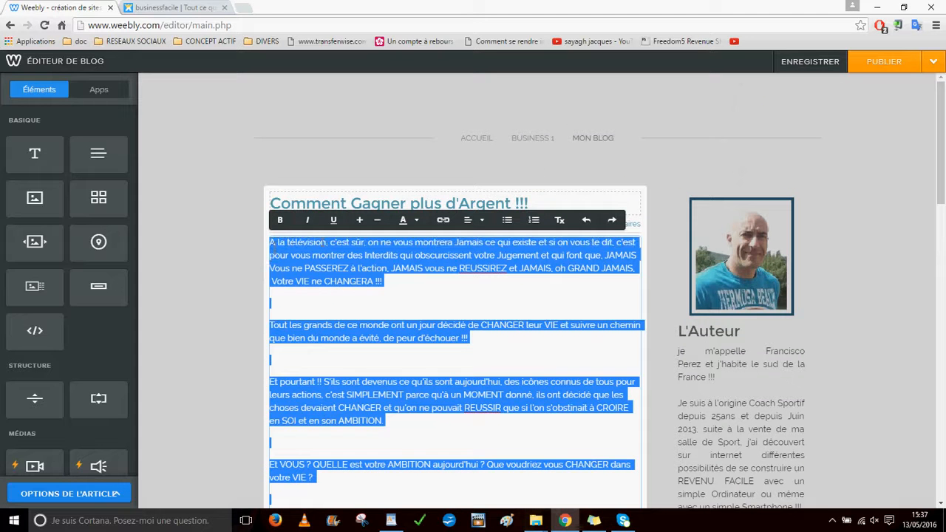
left_click(309, 219)
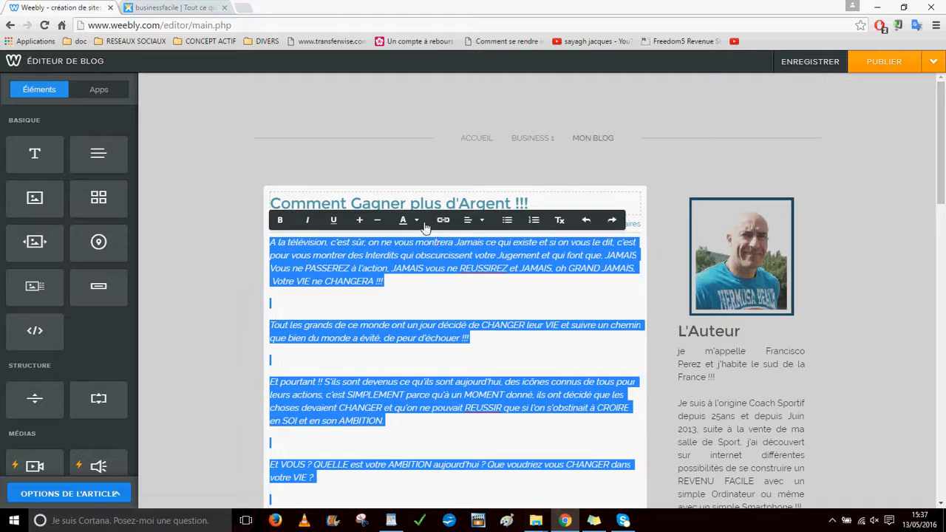
left_click(420, 222)
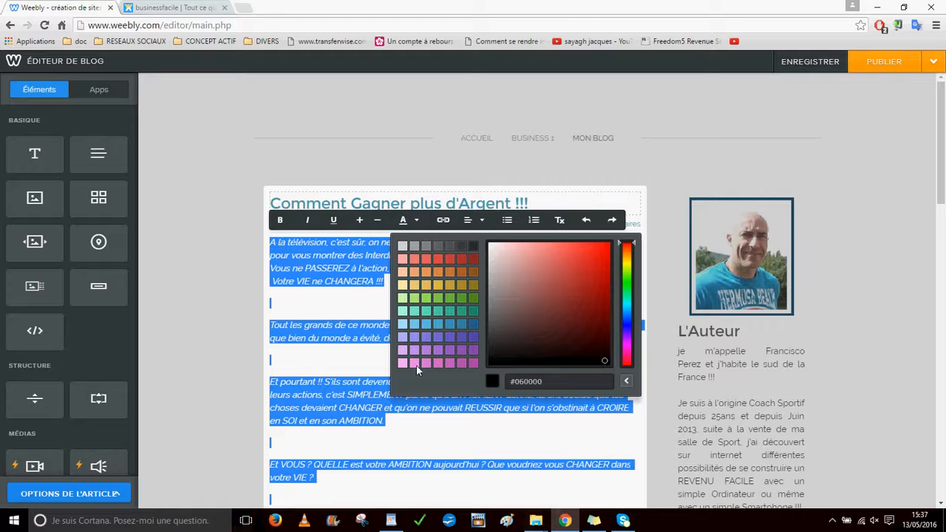
left_click(359, 305)
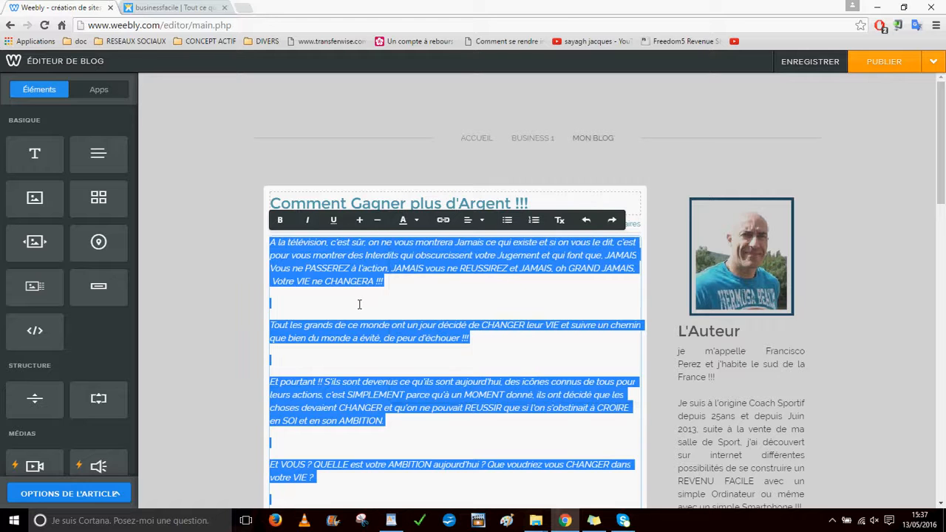
left_click(411, 275)
scroll(381, 298, "down", 3)
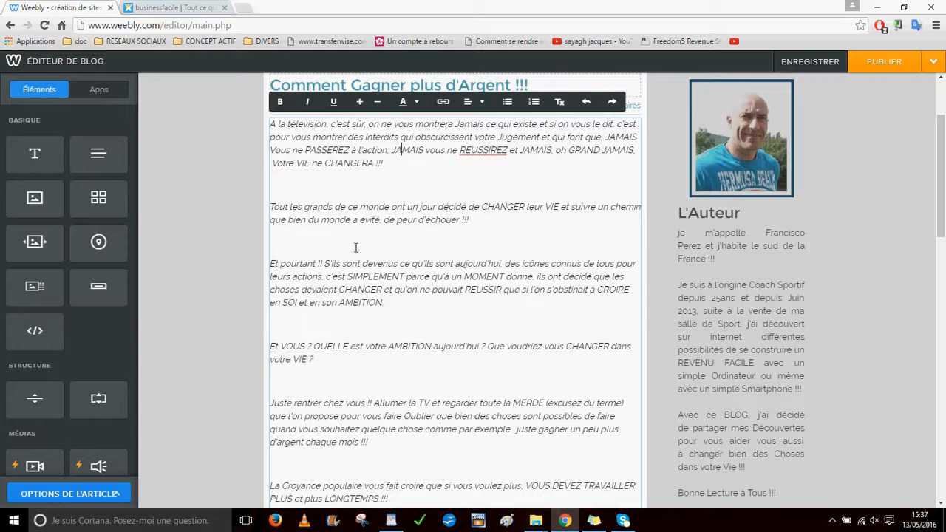
scroll(426, 310, "up", 3)
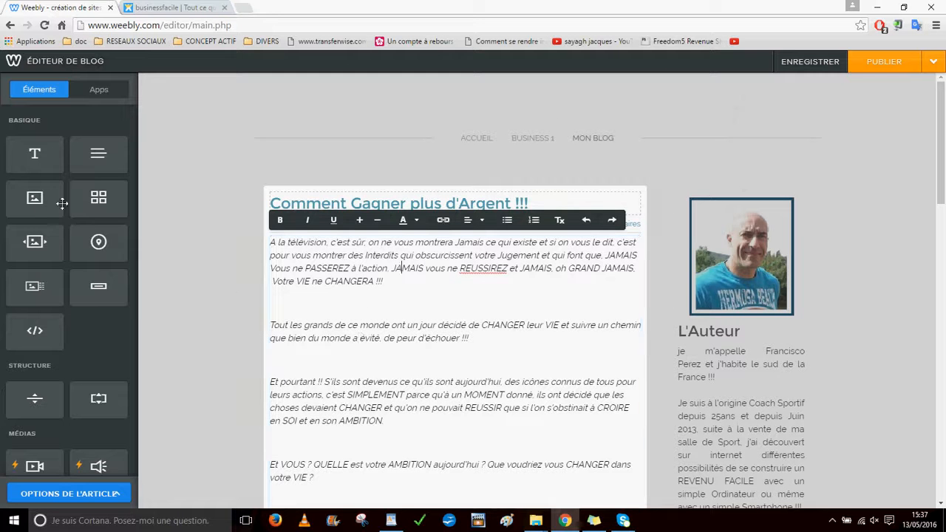
left_click_drag(39, 208, 341, 286)
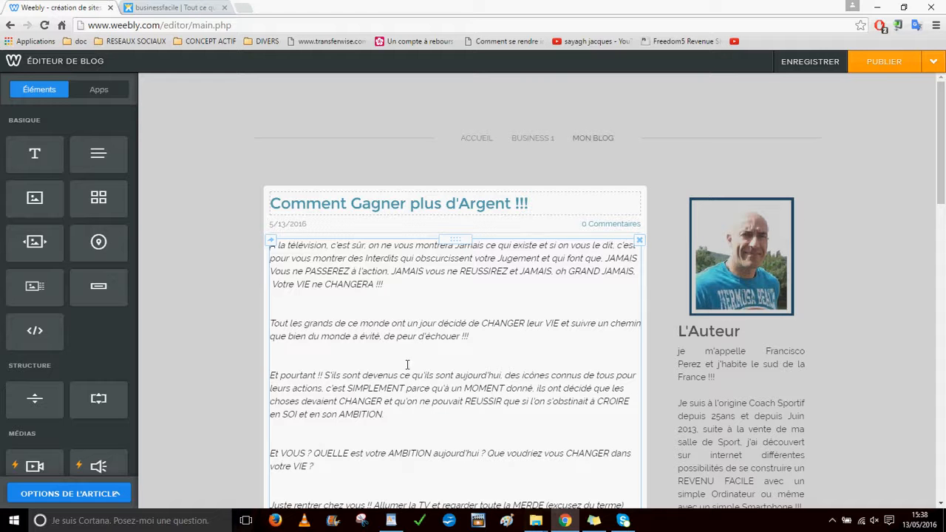
scroll(397, 359, "down", 4)
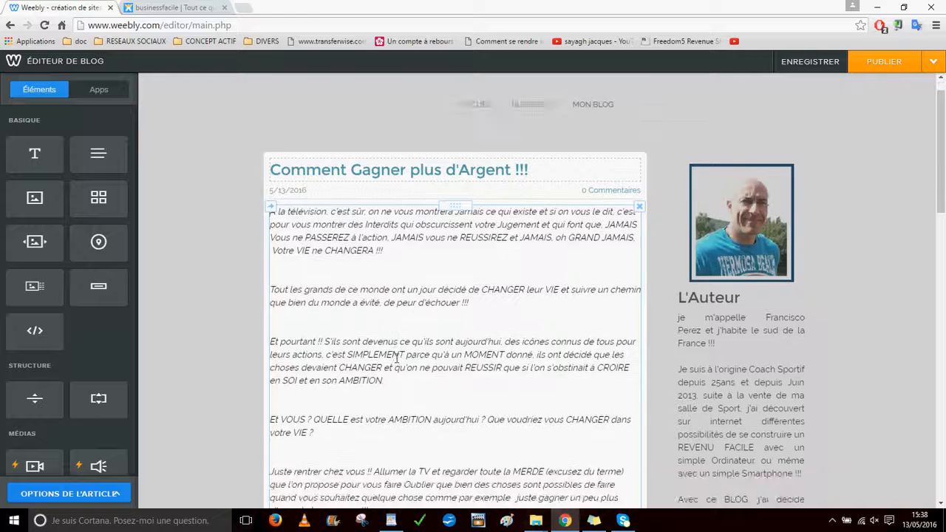
scroll(397, 359, "up", 4)
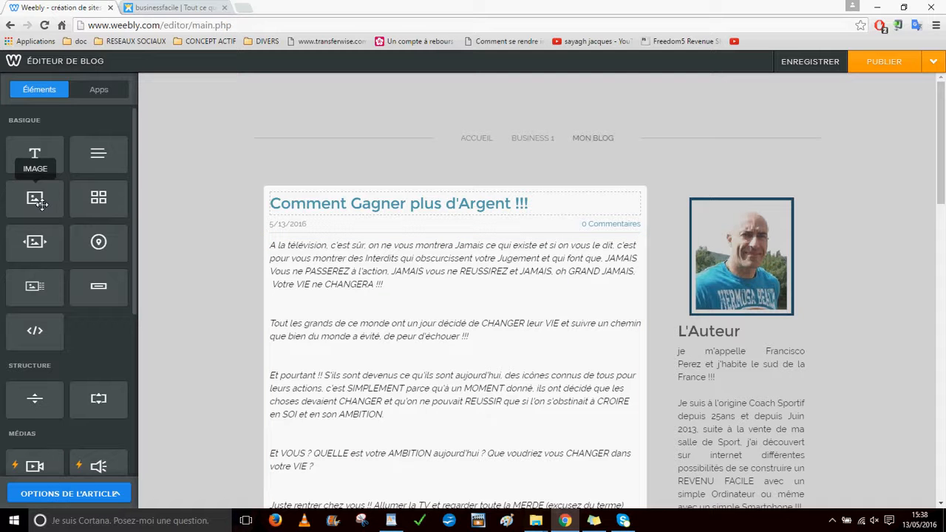
Insert the image "paypal 1" from the BLOG BUSINESS folder at the start of the article text and shrink it to about two thirds
left_click_drag(40, 204, 398, 252)
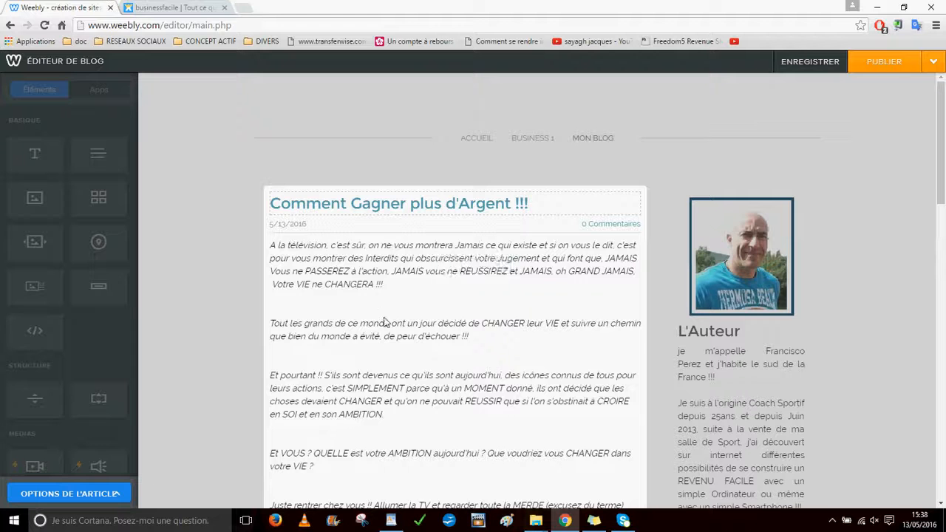
left_click(318, 276)
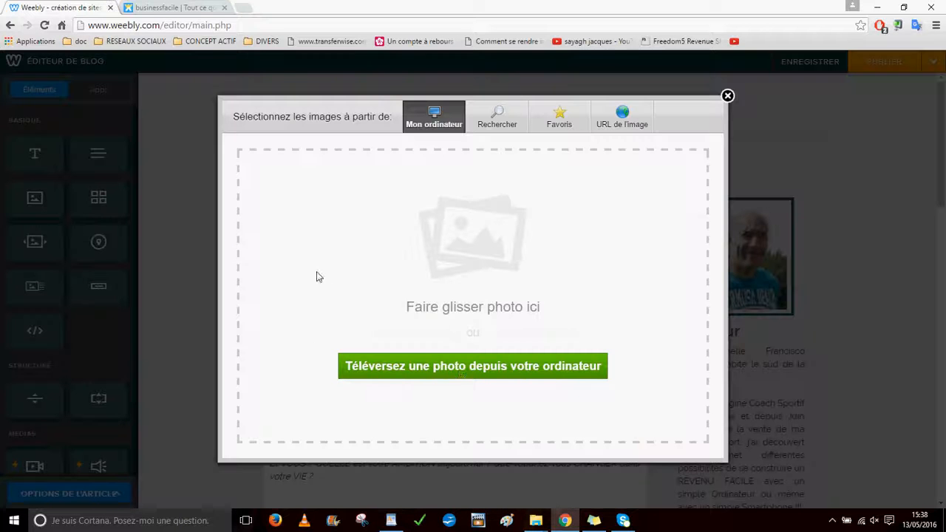
left_click(456, 377)
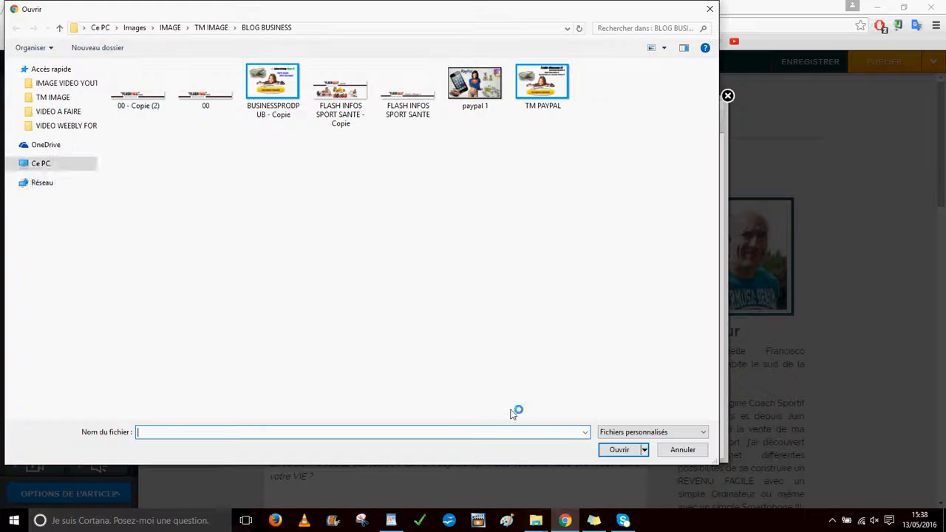
left_click(479, 98)
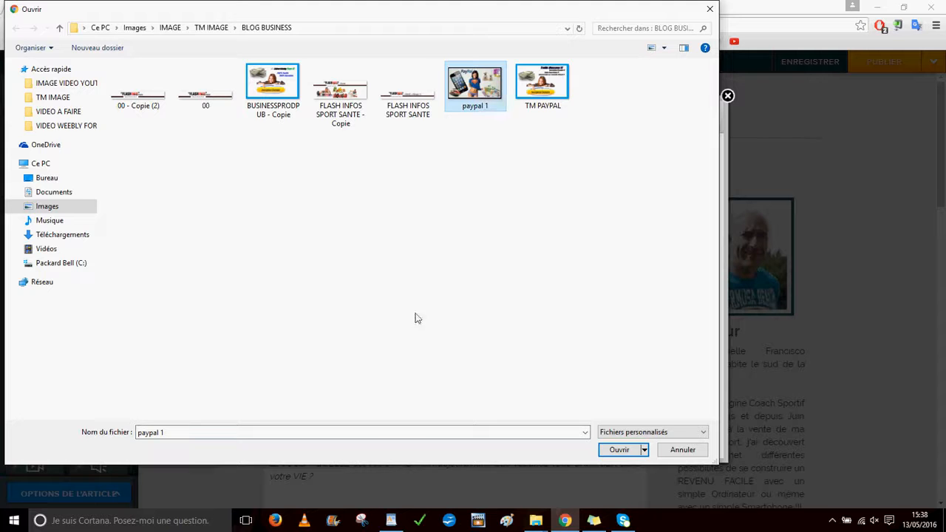
left_click(621, 450)
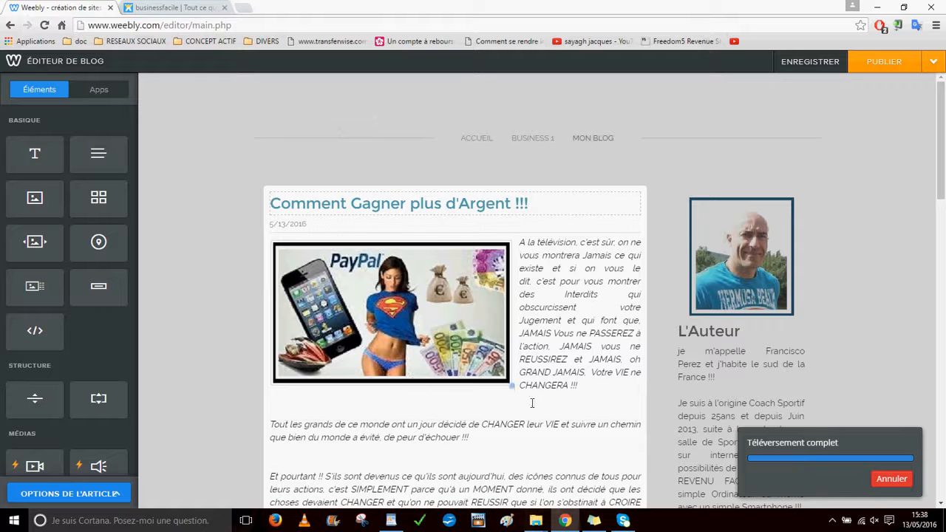
left_click_drag(512, 386, 448, 342)
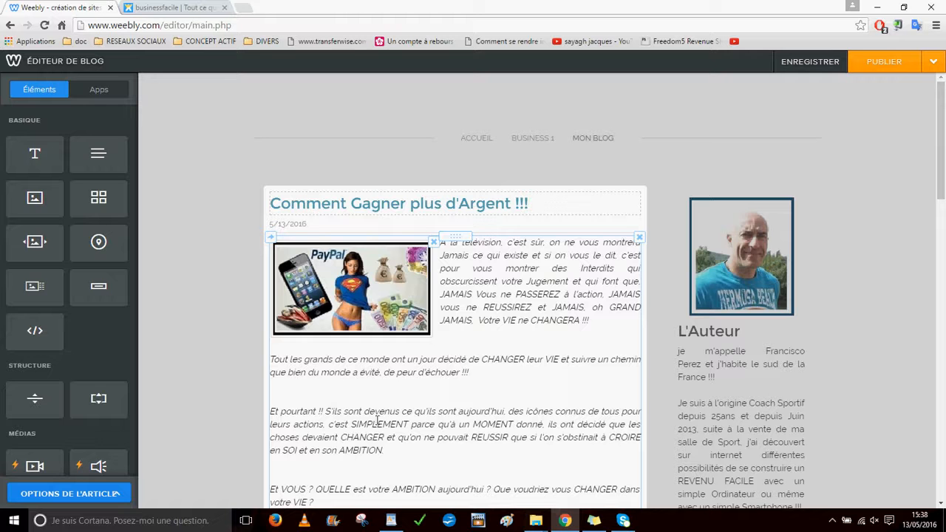
scroll(419, 400, "down", 2)
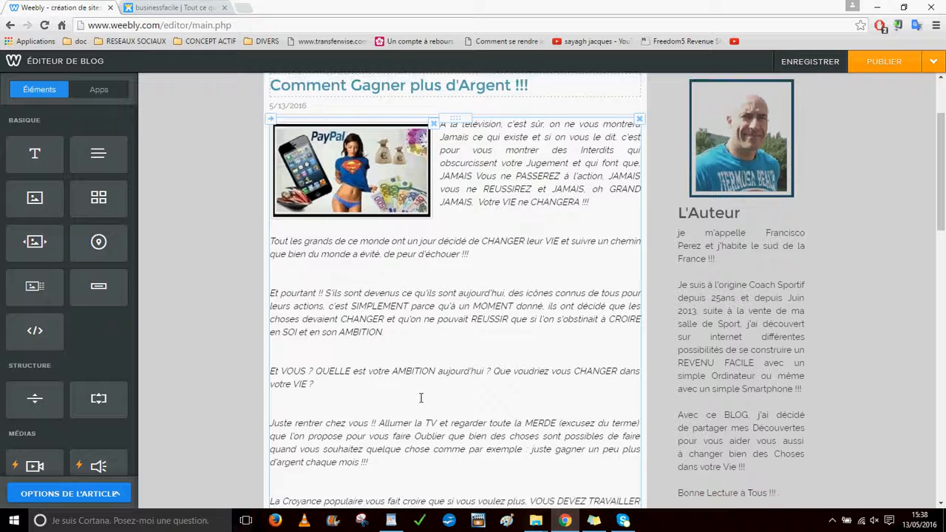
scroll(432, 403, "down", 2)
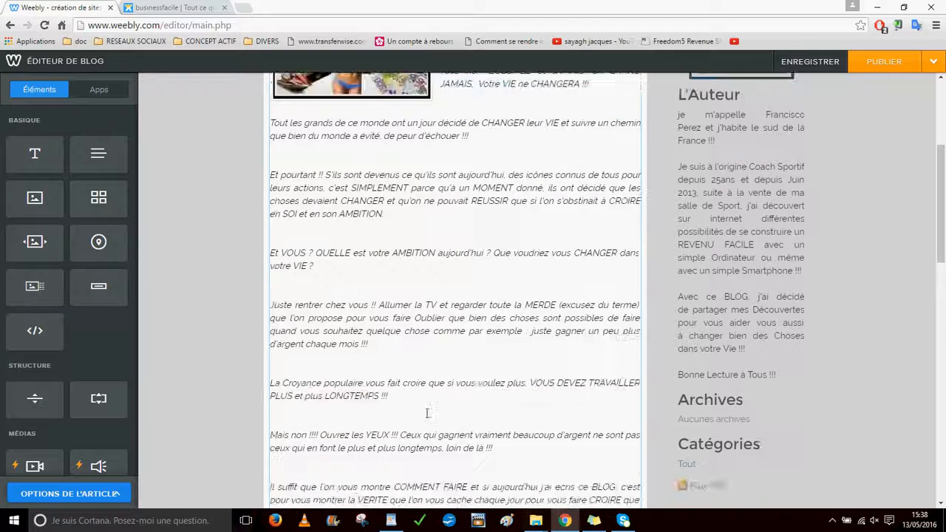
scroll(427, 412, "down", 6)
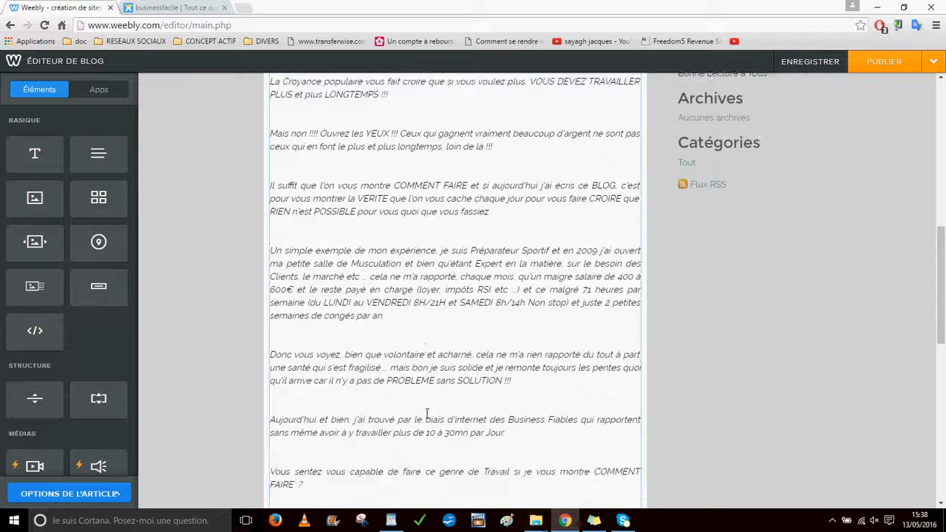
scroll(426, 412, "up", 10)
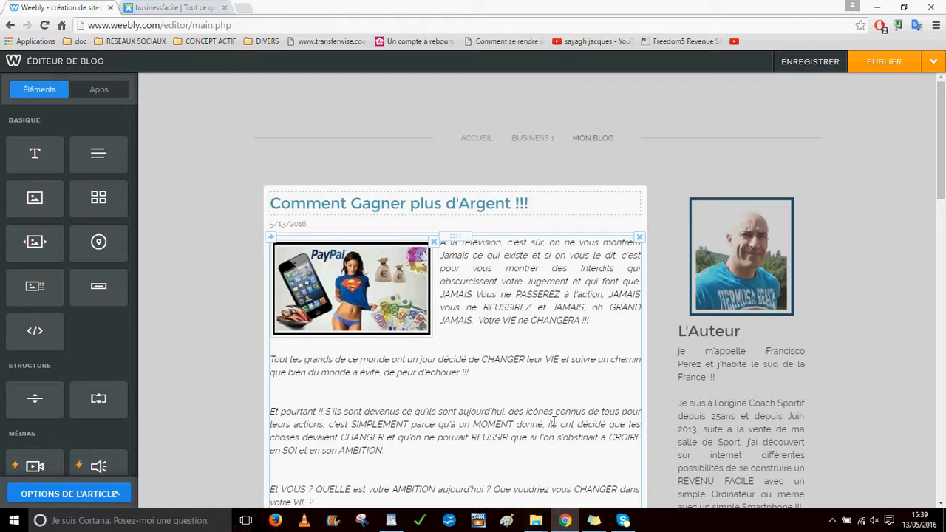
scroll(558, 417, "down", 3)
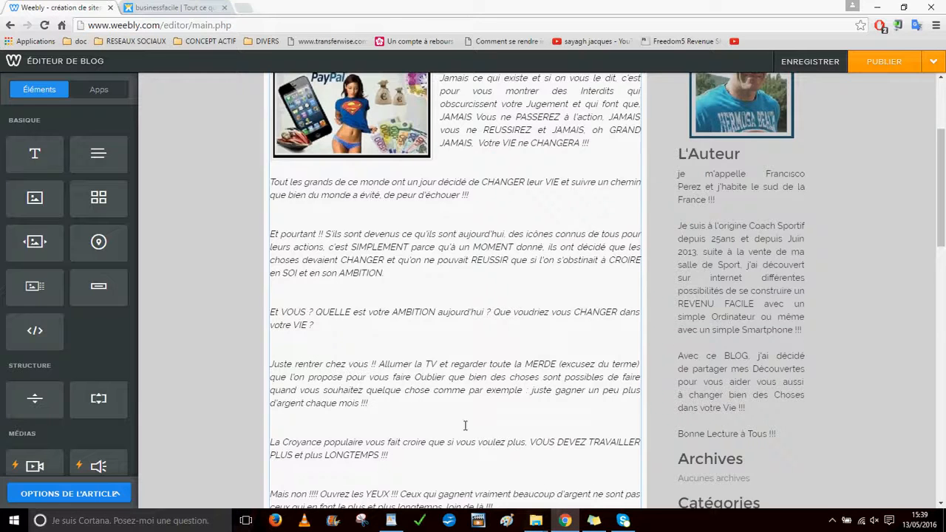
scroll(465, 426, "down", 7)
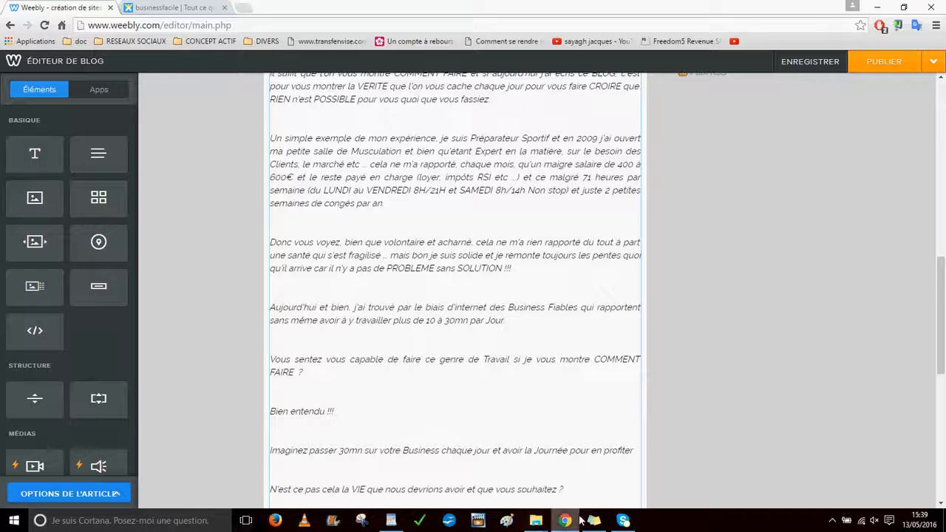
left_click(592, 521)
right_click(632, 61)
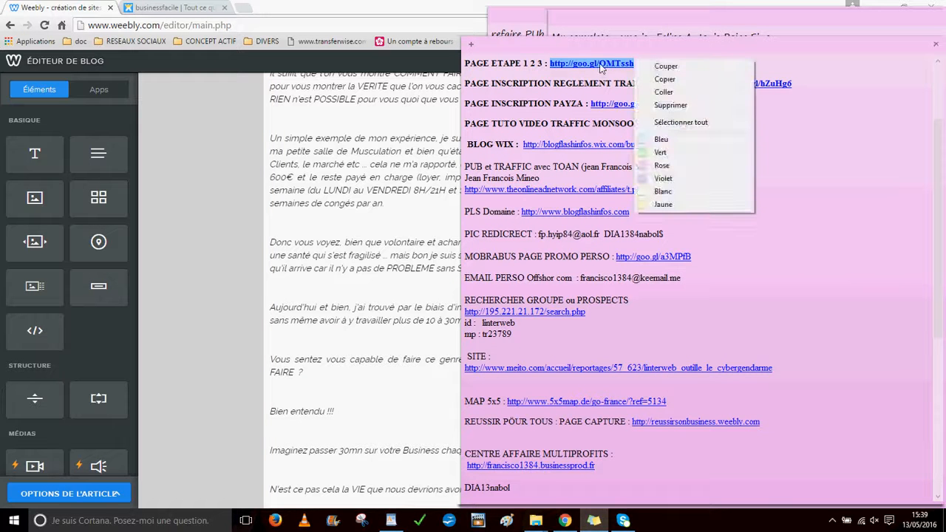
left_click(673, 81)
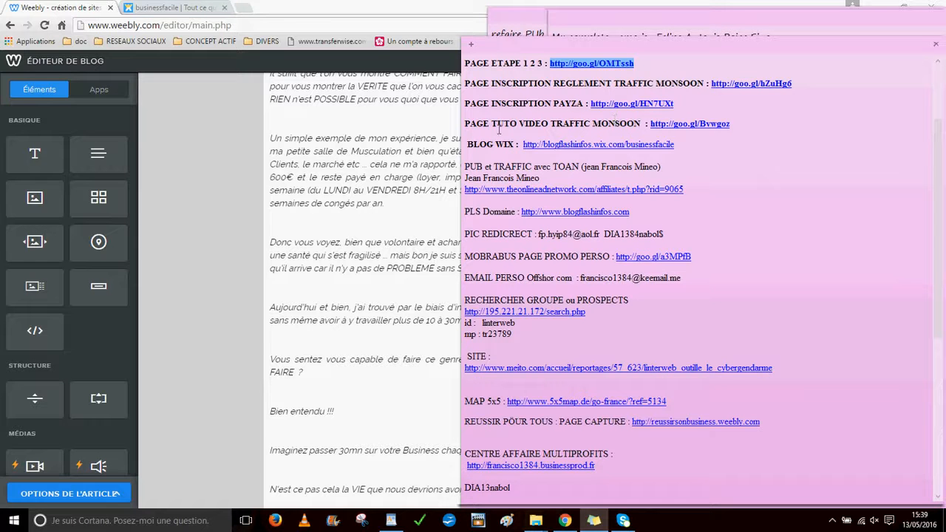
left_click_drag(651, 124, 739, 130)
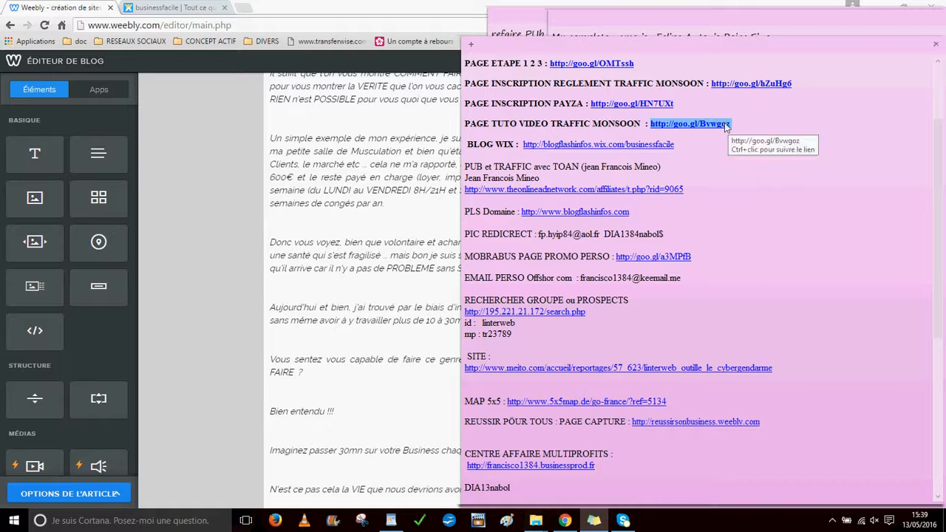
right_click(726, 127)
left_click(503, 150)
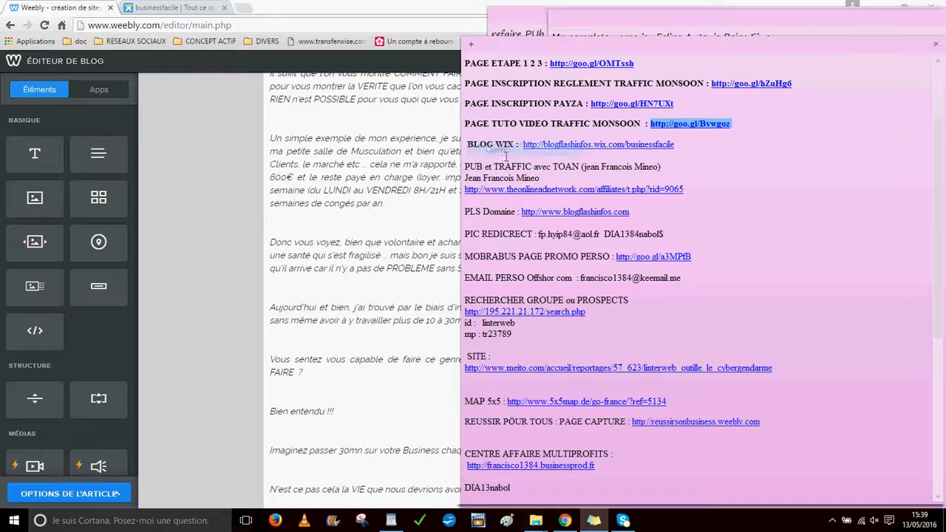
Return to the Weebly article and delete the empty image element below its text
left_click(234, 235)
scroll(306, 243, "down", 5)
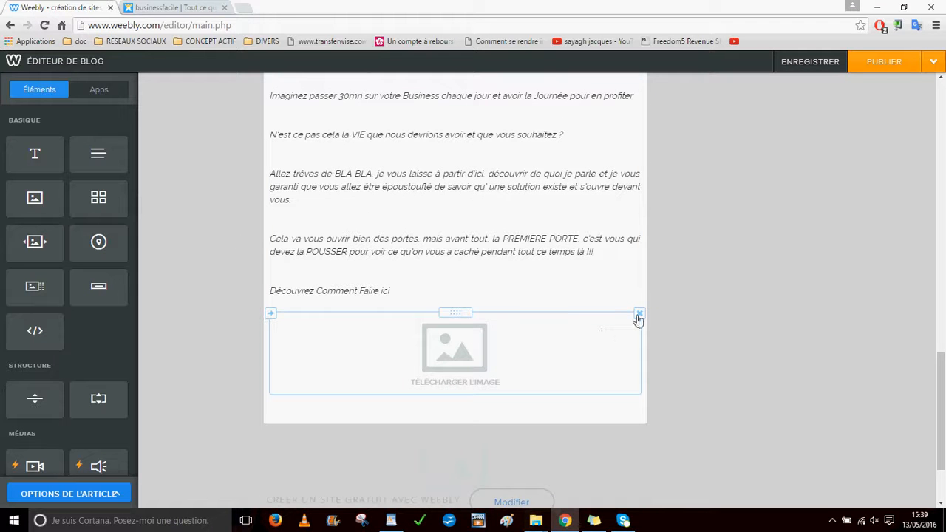
left_click(640, 314)
left_click(606, 278)
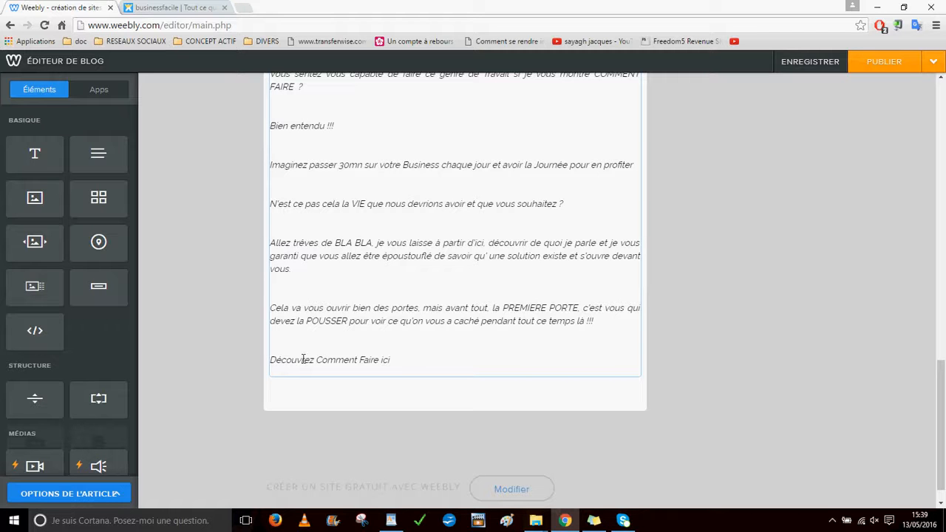
left_click_drag(303, 359, 397, 363)
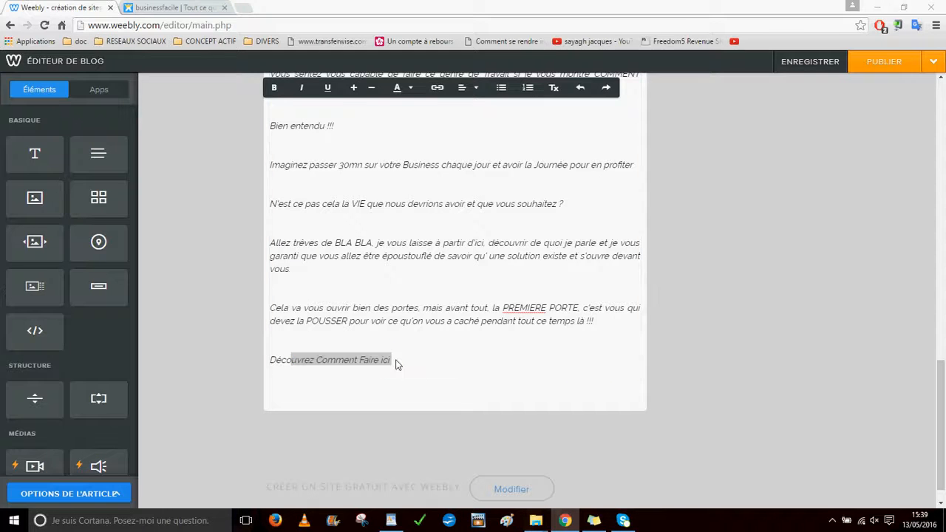
key("ctrl+o")
left_click(676, 448)
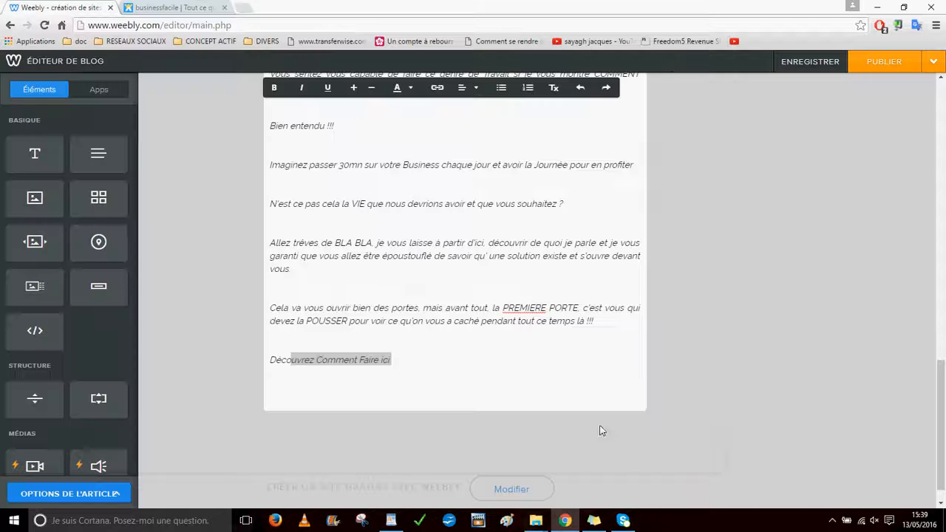
key("ctrl+o")
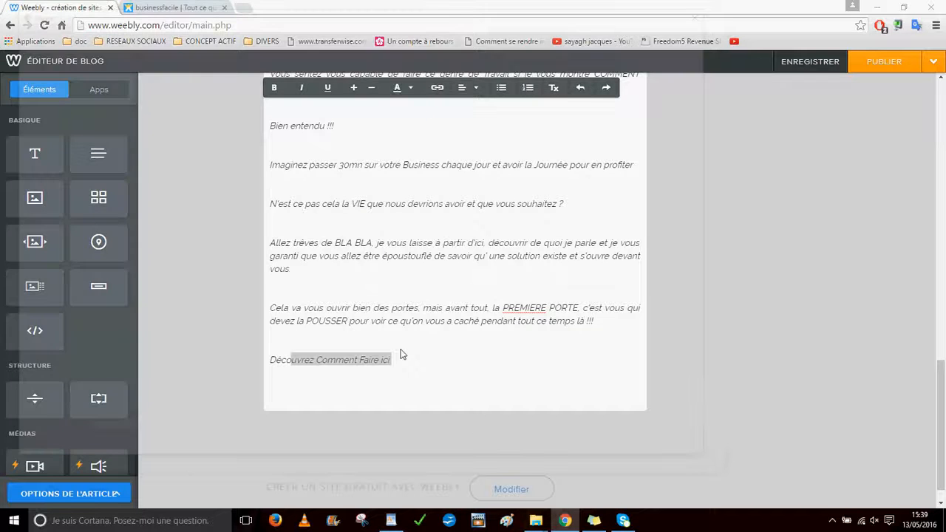
left_click(676, 449)
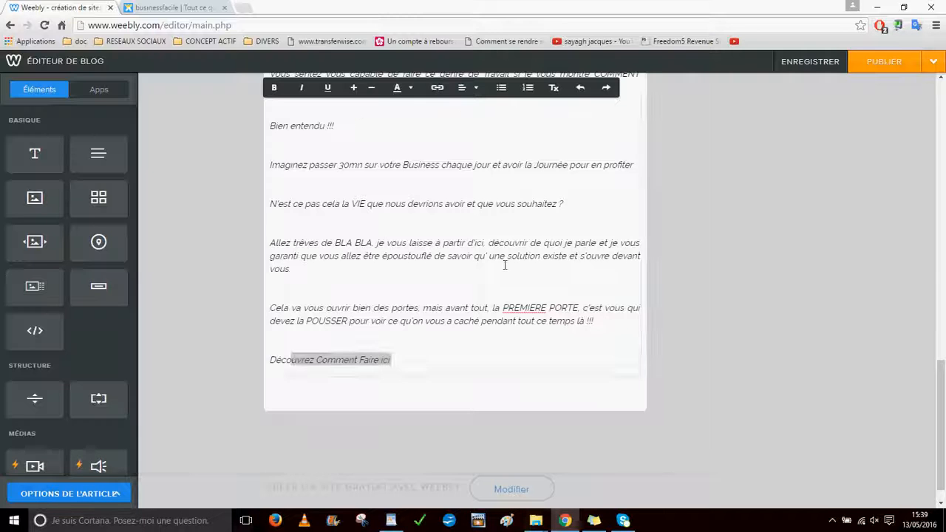
left_click(219, 169)
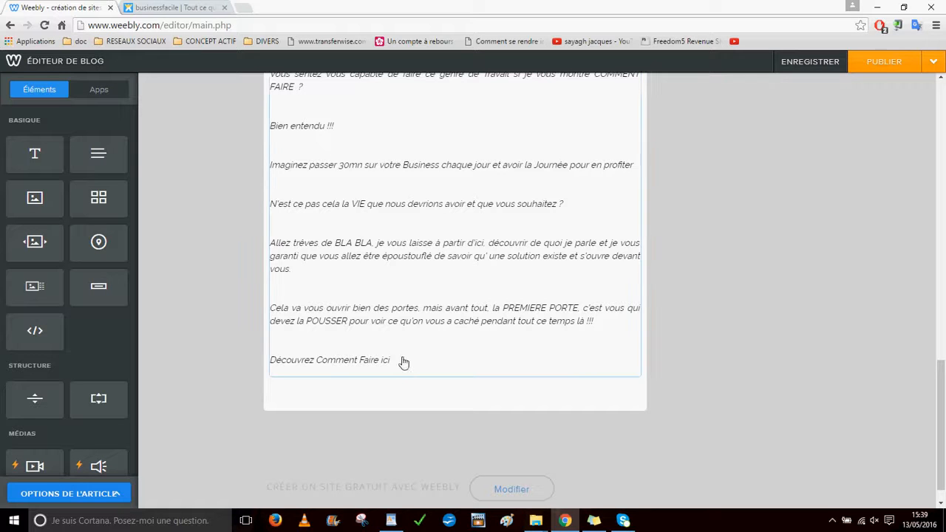
left_click(405, 349)
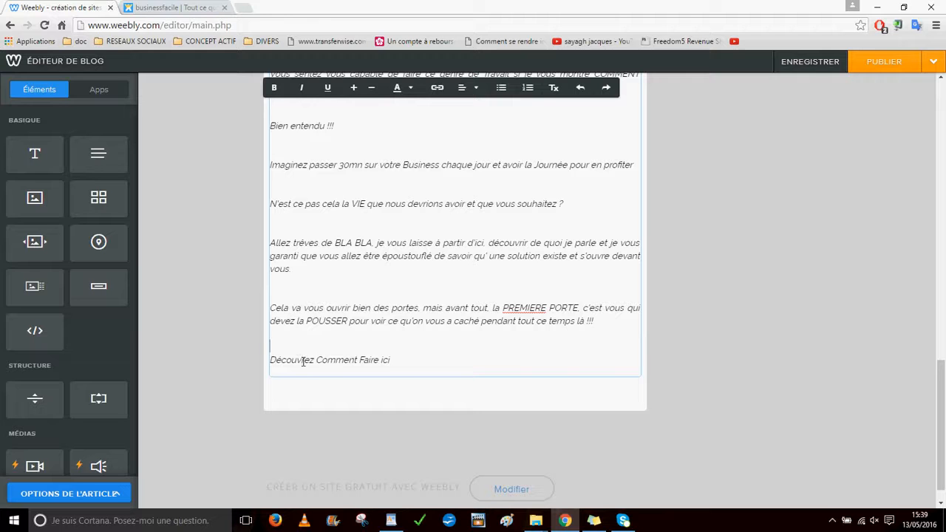
left_click_drag(303, 362, 399, 372)
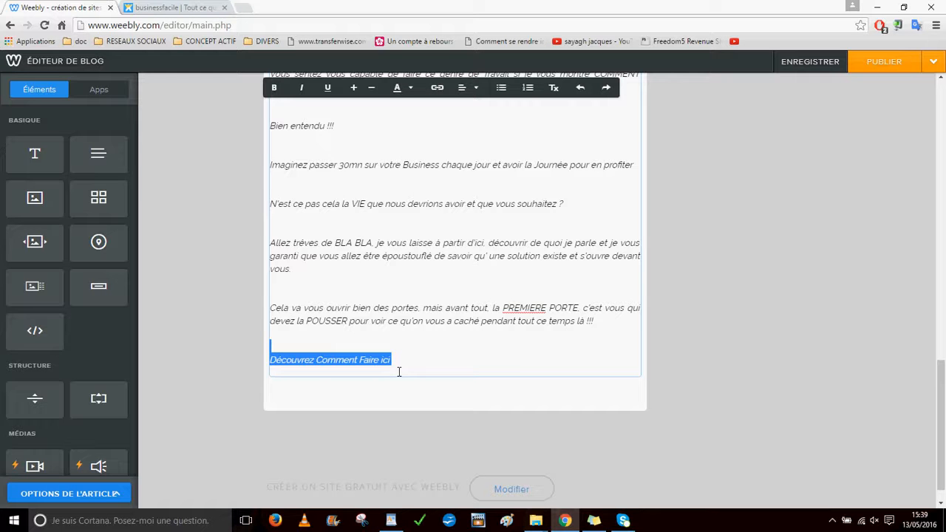
left_click(438, 88)
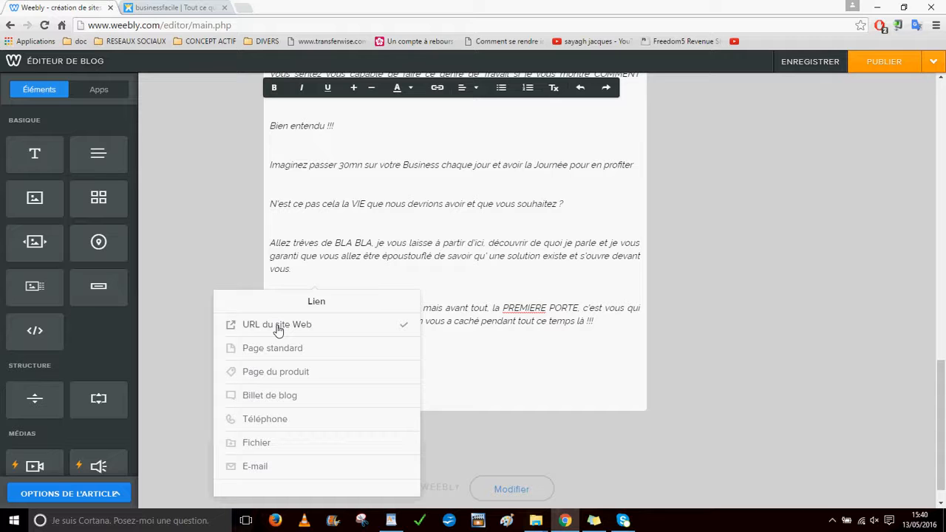
left_click(278, 331)
left_click(239, 373)
right_click(264, 375)
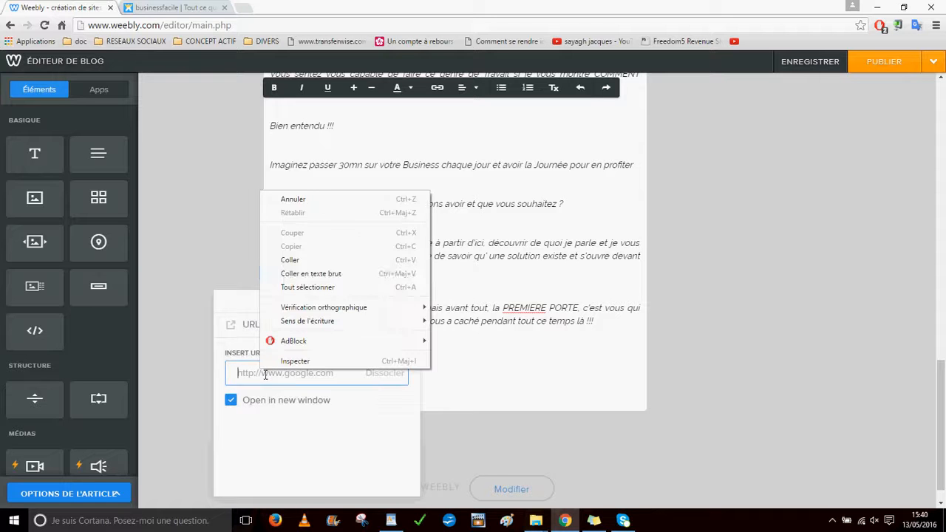
left_click(287, 260)
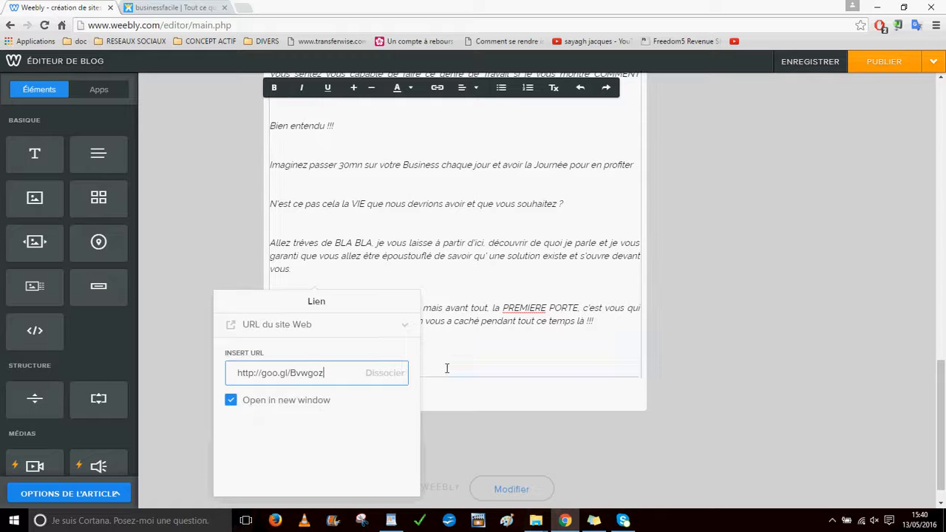
left_click(187, 330)
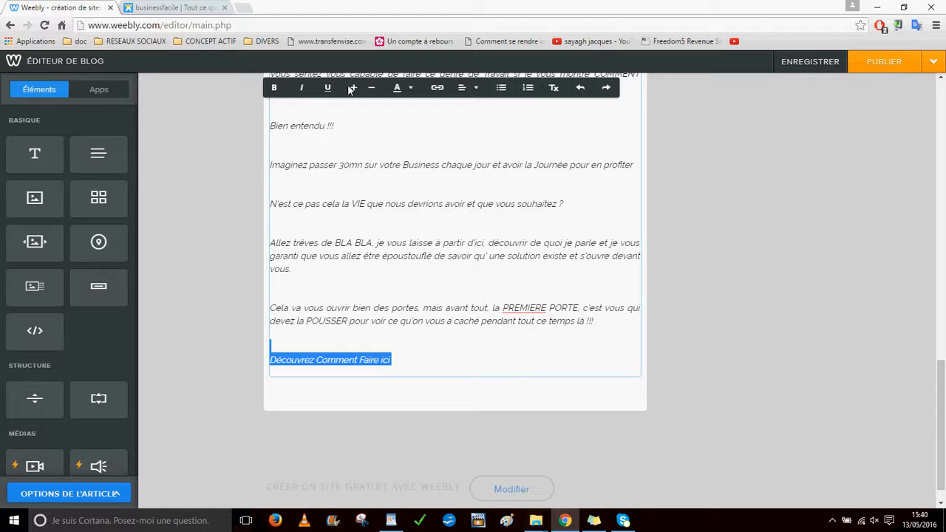
Make the closing line "Découvrez Comment Faire ici" bold and colour it blue #2208b8
left_click(275, 87)
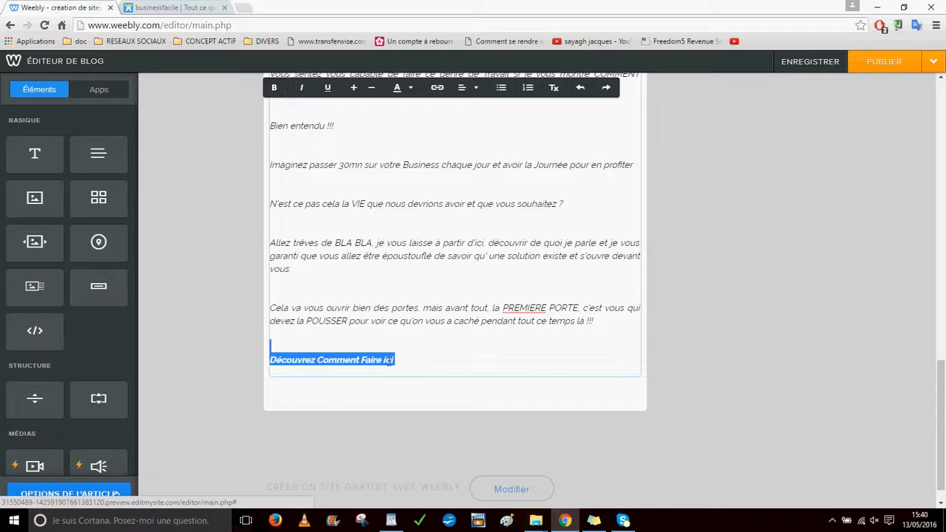
left_click(185, 312)
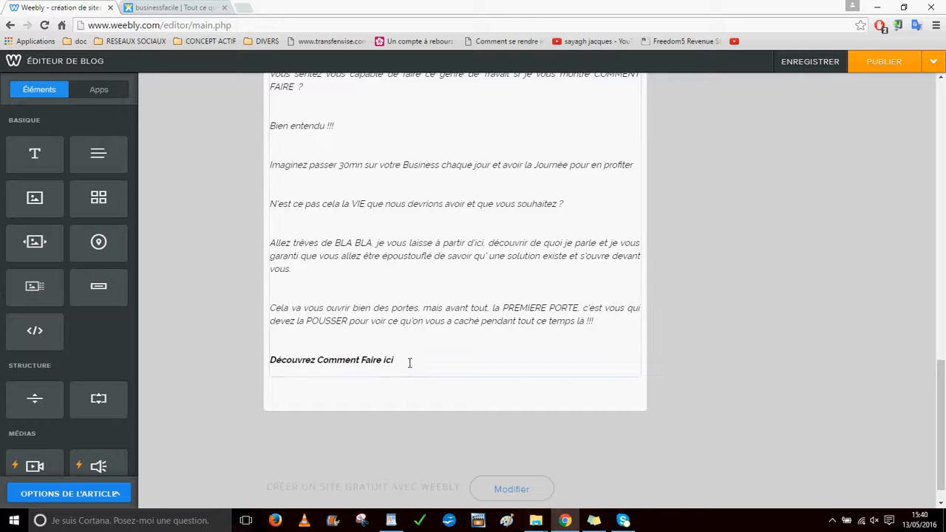
left_click_drag(405, 362, 267, 361)
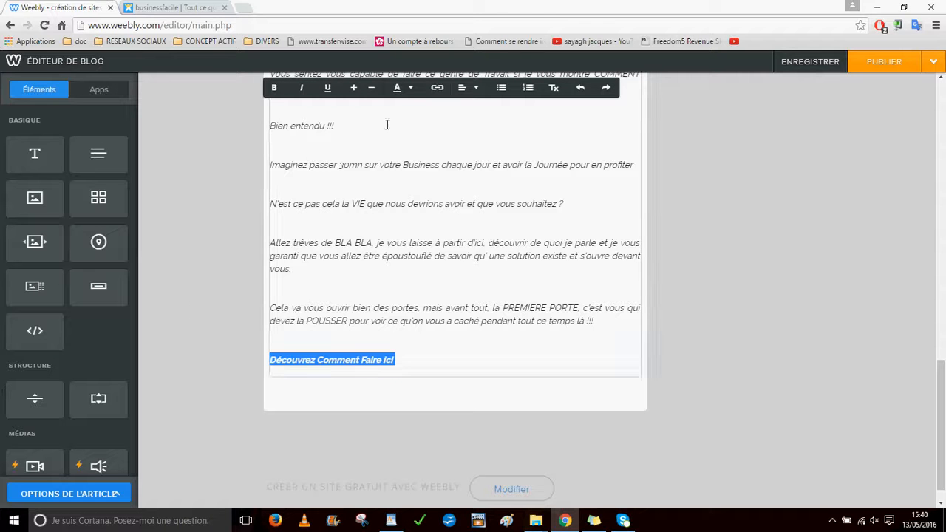
left_click(411, 88)
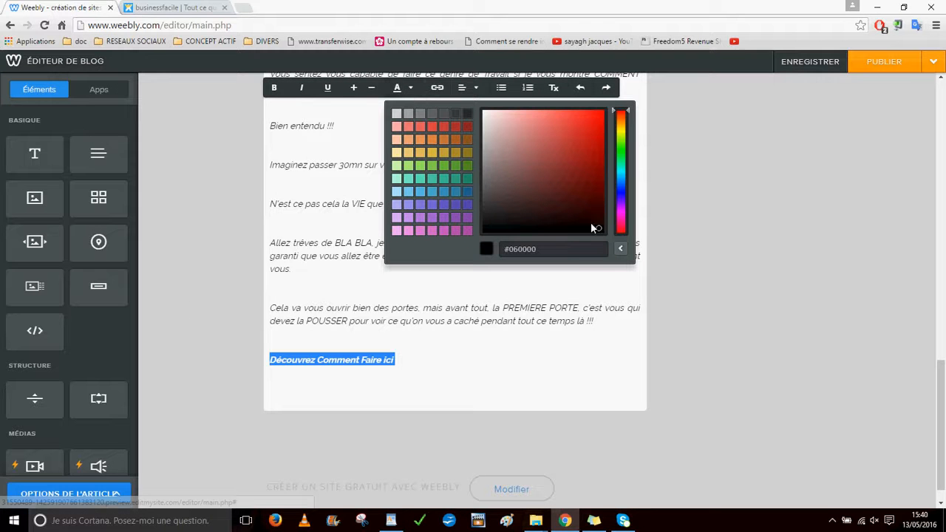
left_click(621, 195)
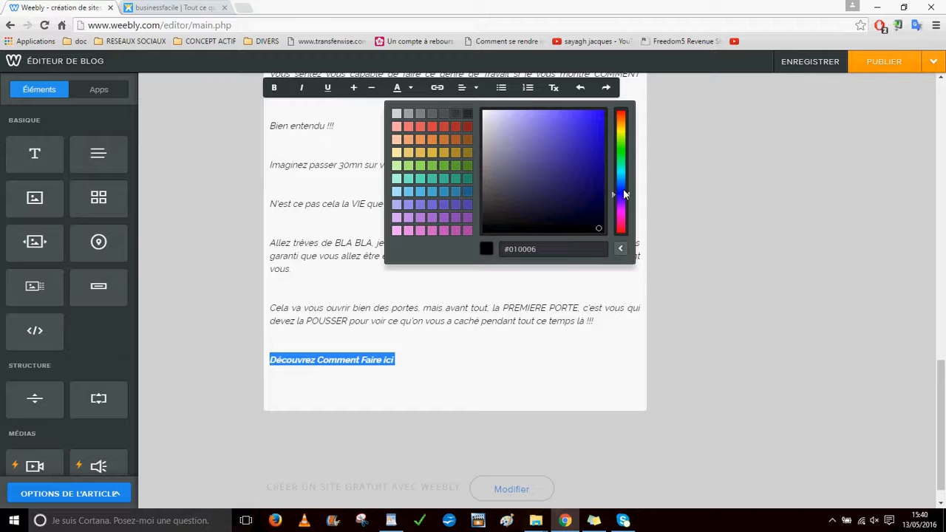
left_click(597, 143)
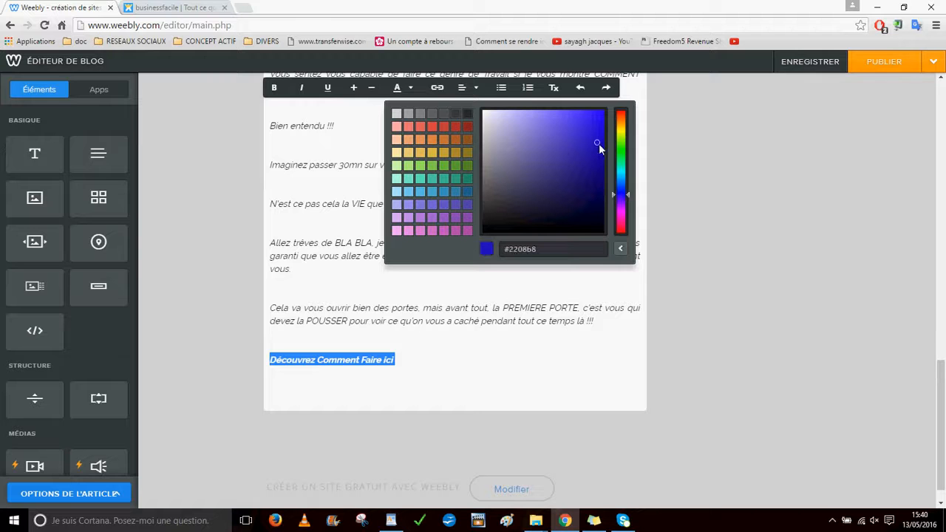
left_click(437, 88)
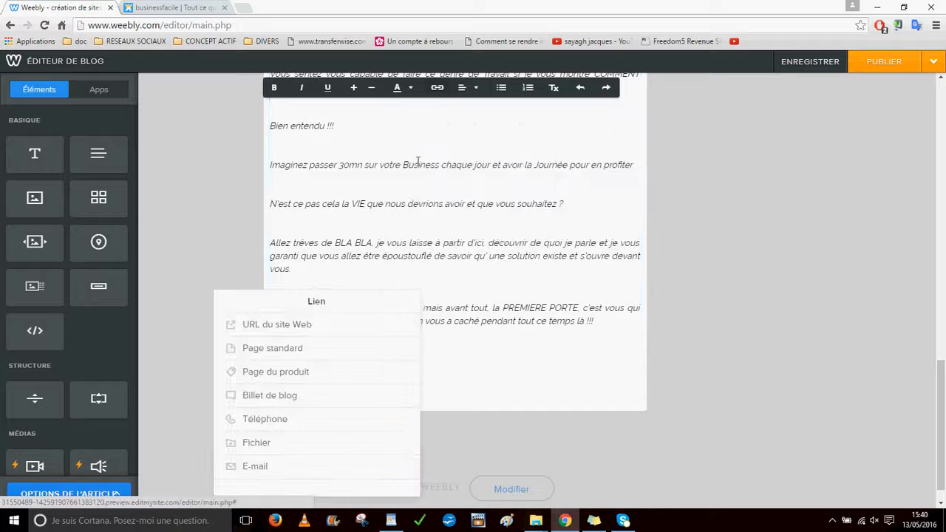
left_click(274, 330)
right_click(246, 376)
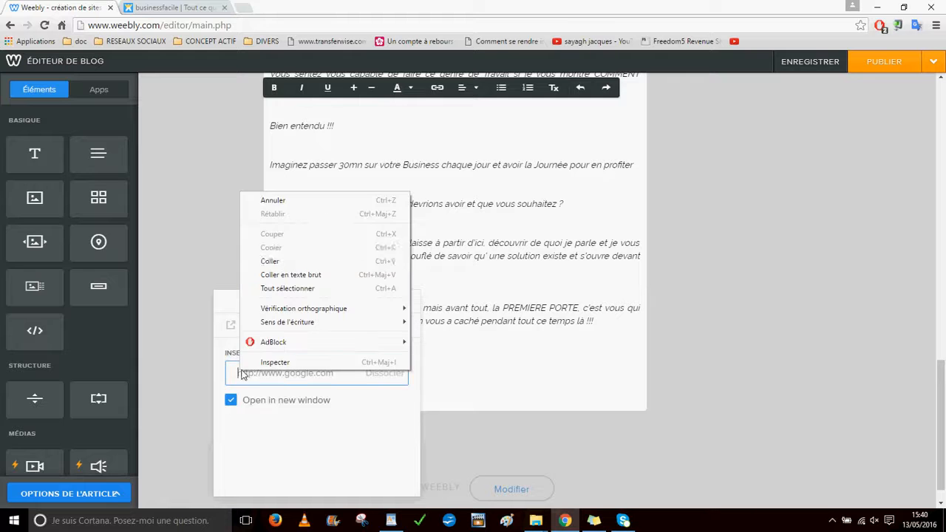
left_click(279, 260)
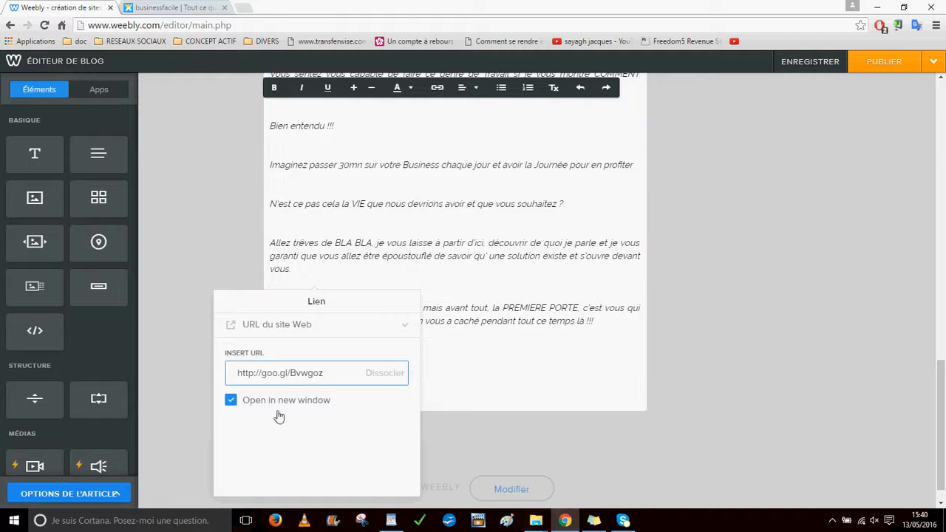
left_click(192, 326)
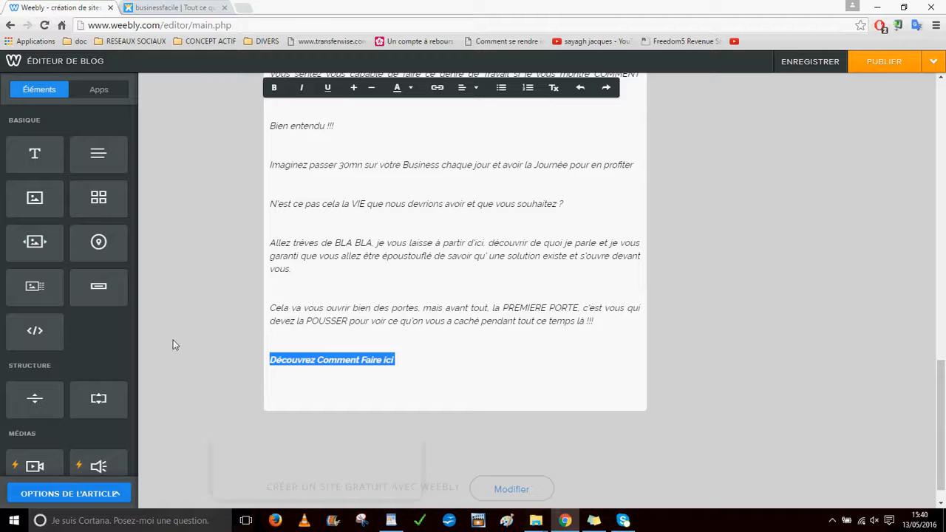
Publish the article to the blog page, dismiss the notice and publish the whole site
left_click(886, 64)
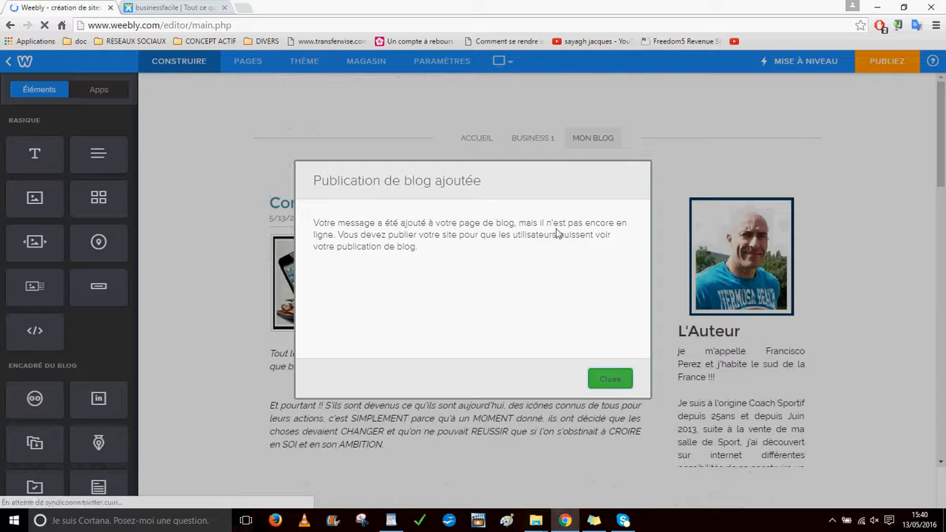
left_click(611, 380)
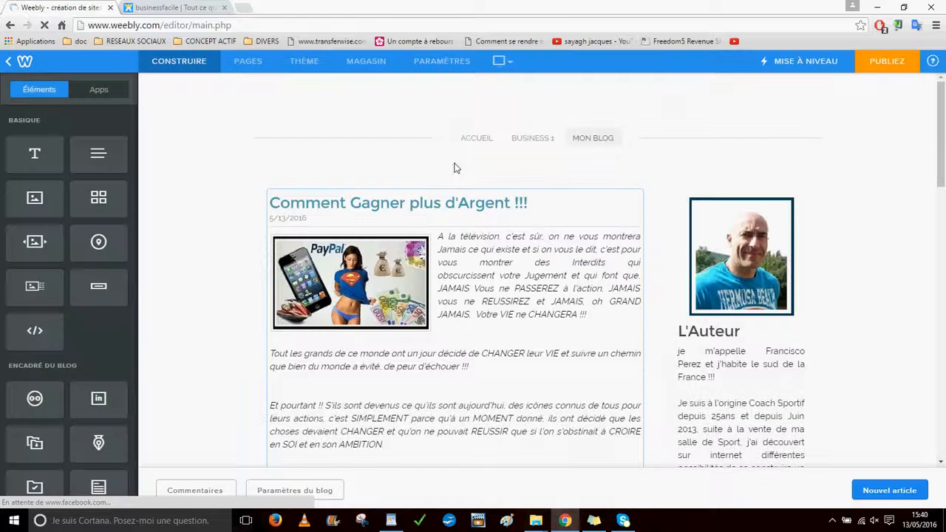
left_click(887, 62)
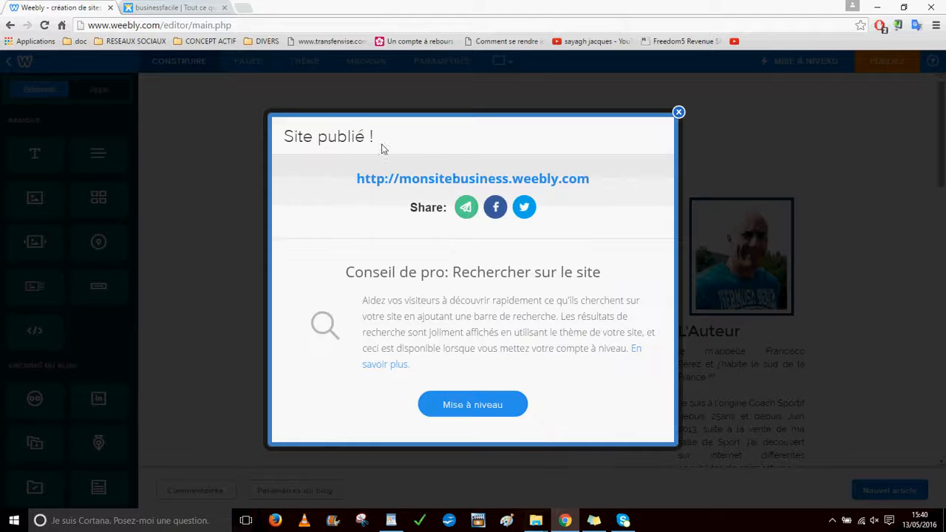
Open the published site monsitebusiness.weebly.com and review the new article on its MON BLOG page
left_click(455, 180)
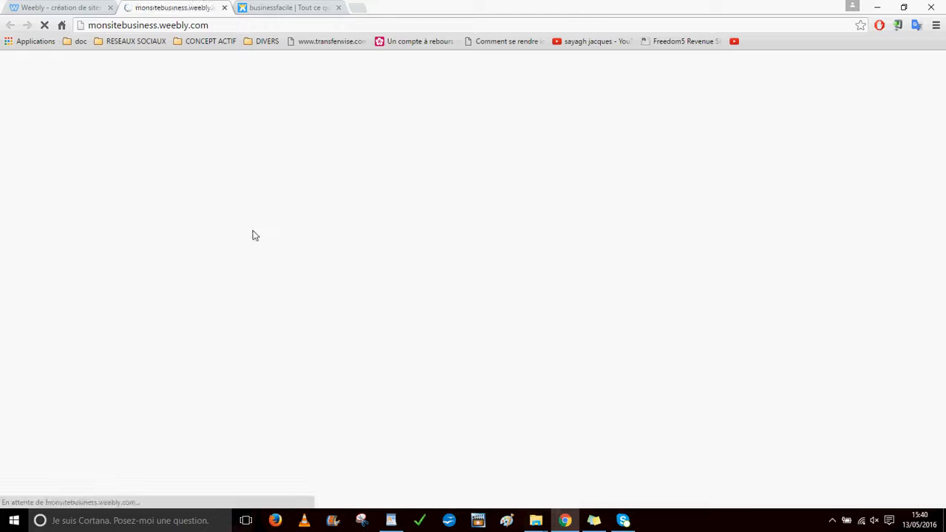
mouse_move(149, 11)
left_mouse_down()
mouse_move(301, 399)
mouse_move(152, 9)
left_mouse_up()
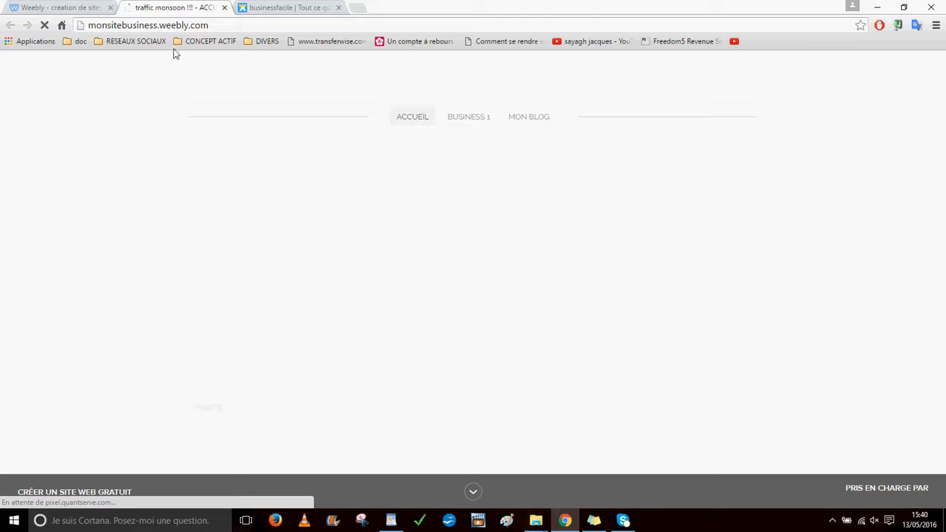
left_click(539, 123)
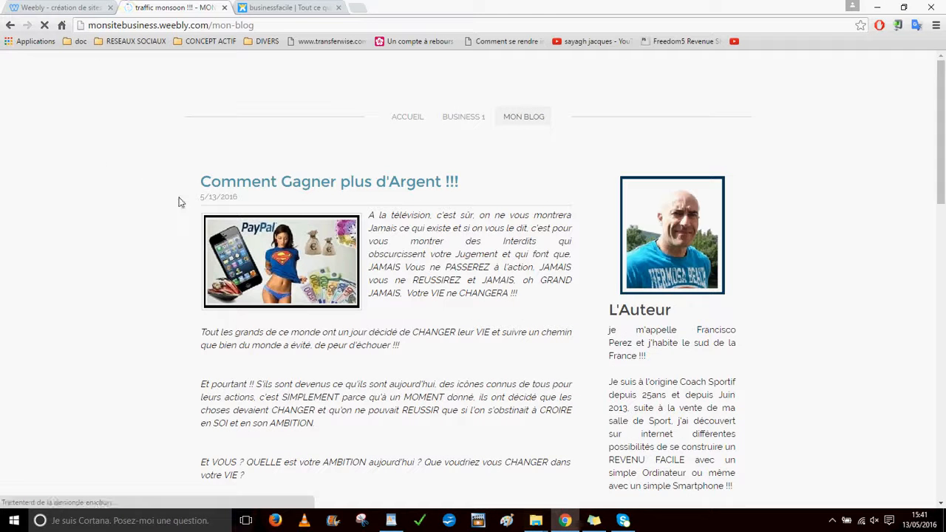
scroll(408, 263, "down", 10)
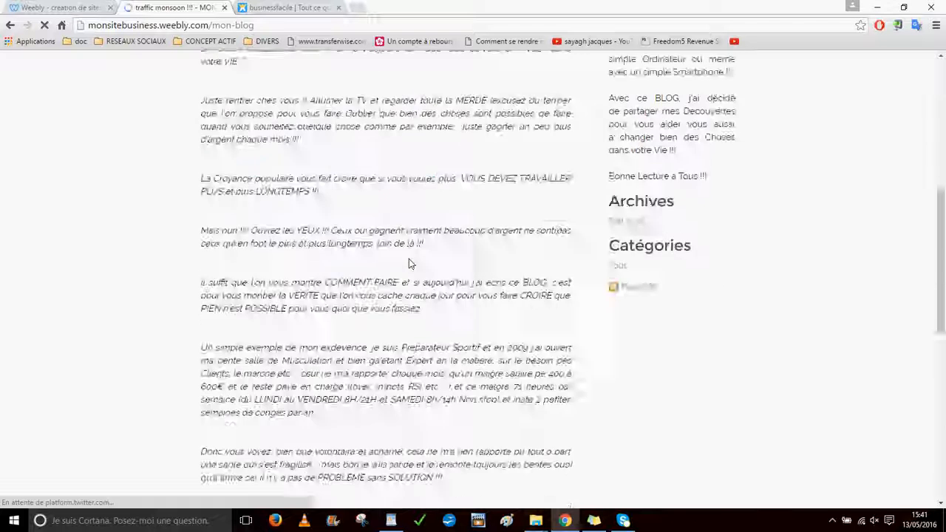
Test the article's closing link "Découvrez Comment Faire ici", look through the page it opens and close both businessfacile pages
scroll(409, 260, "down", 6)
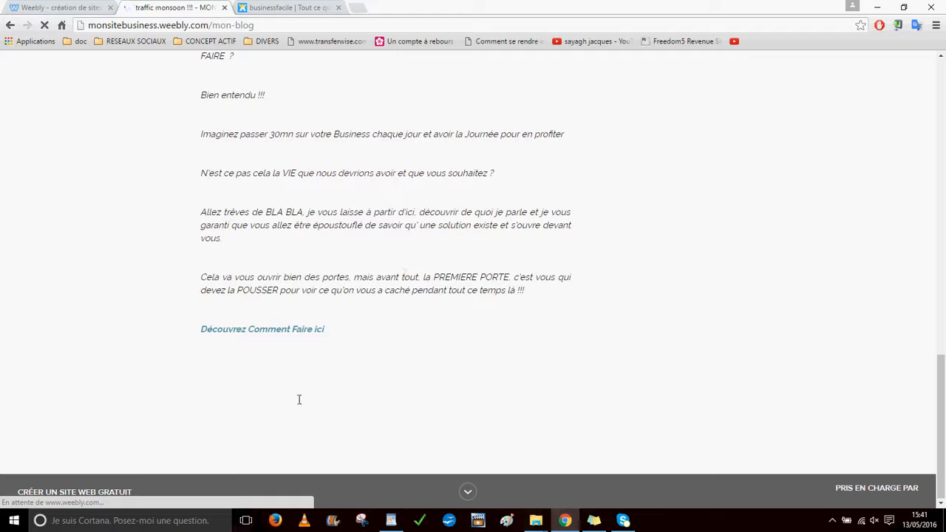
left_click(296, 333)
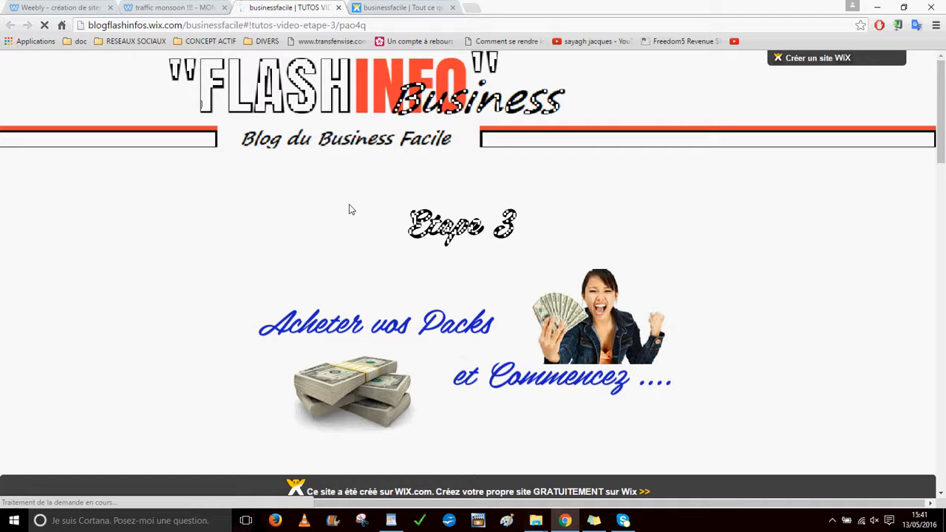
scroll(474, 279, "down", 4)
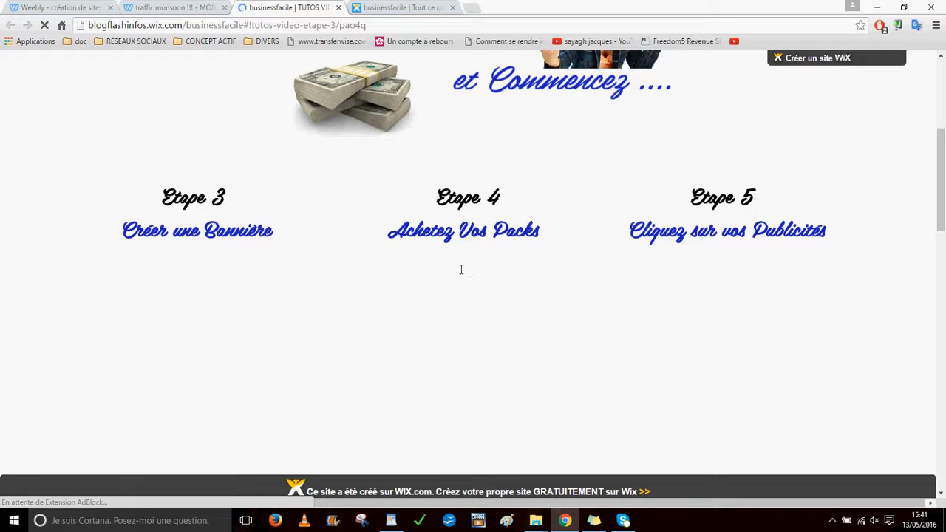
scroll(461, 268, "down", 12)
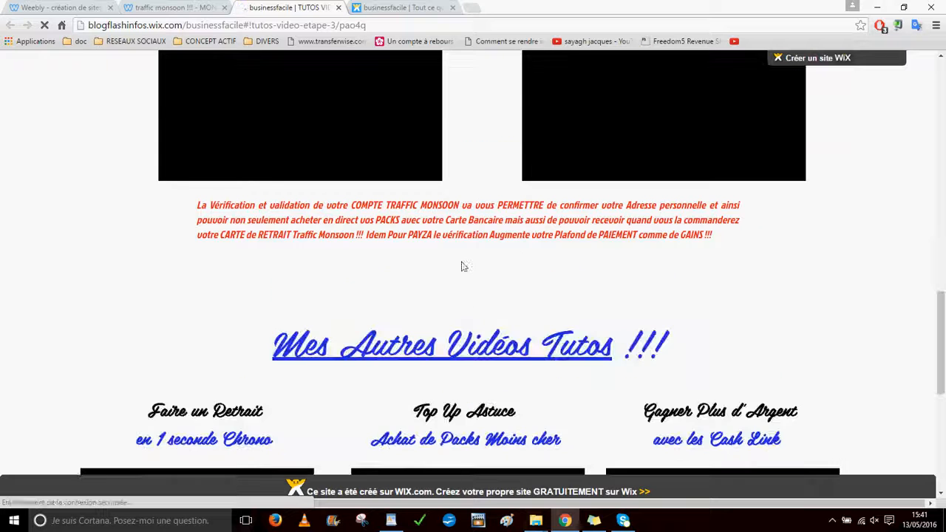
scroll(476, 247, "down", 5)
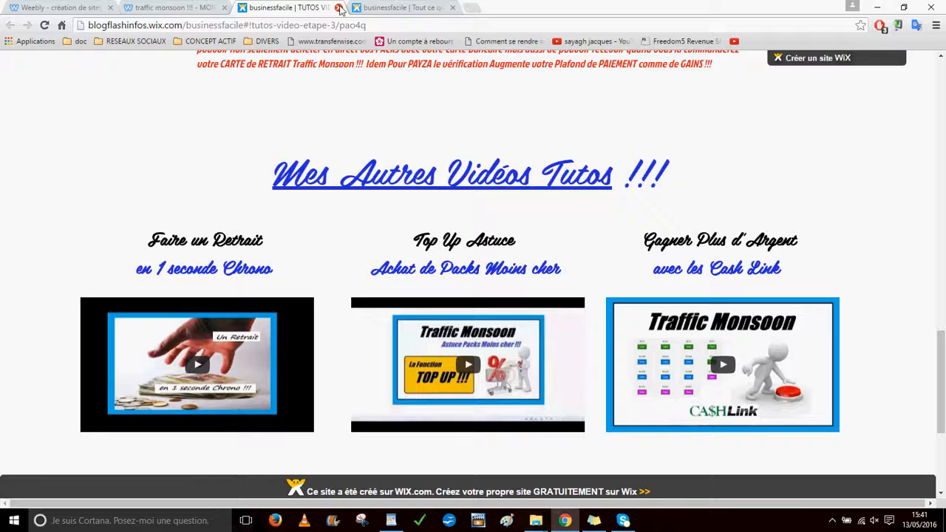
left_click(339, 8)
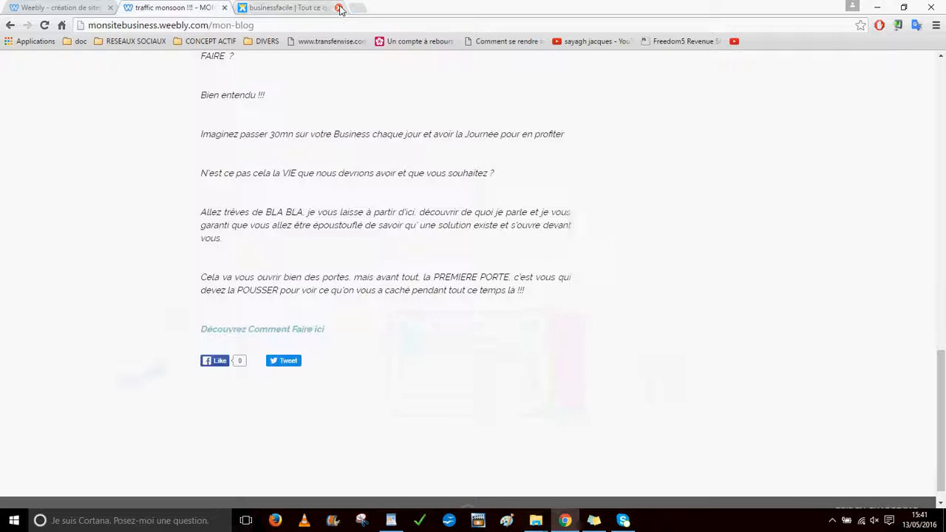
left_click(339, 9)
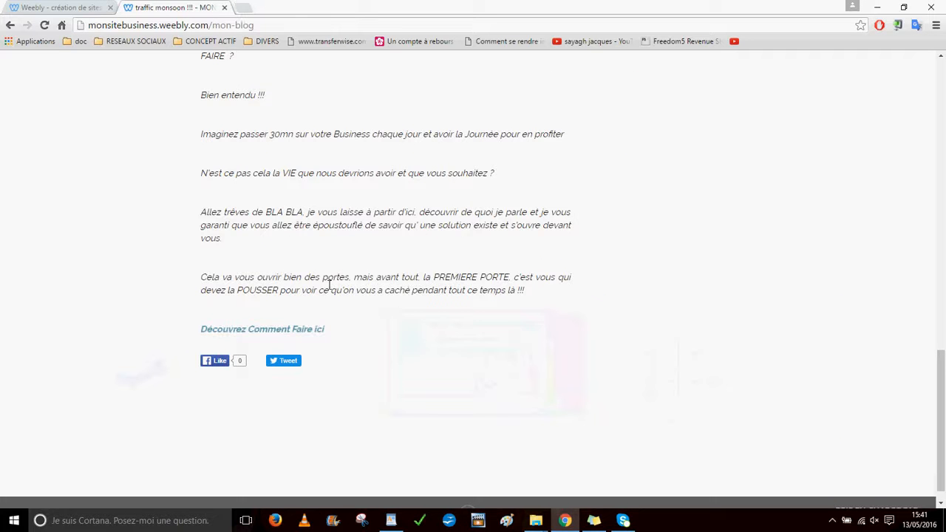
Review the published article and the author sidebar on the live MON BLOG page
scroll(434, 289, "up", 3)
scroll(435, 289, "up", 10)
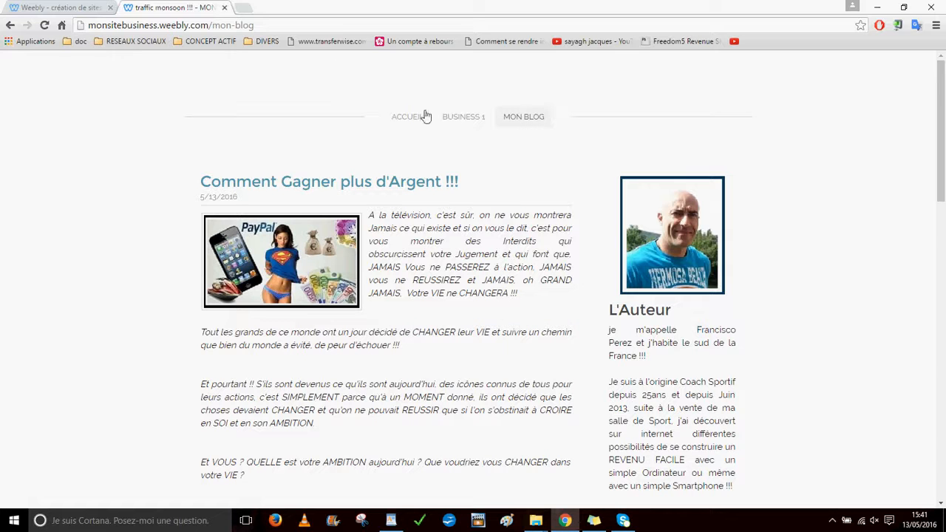
mouse_move(470, 118)
scroll(582, 263, "down", 15)
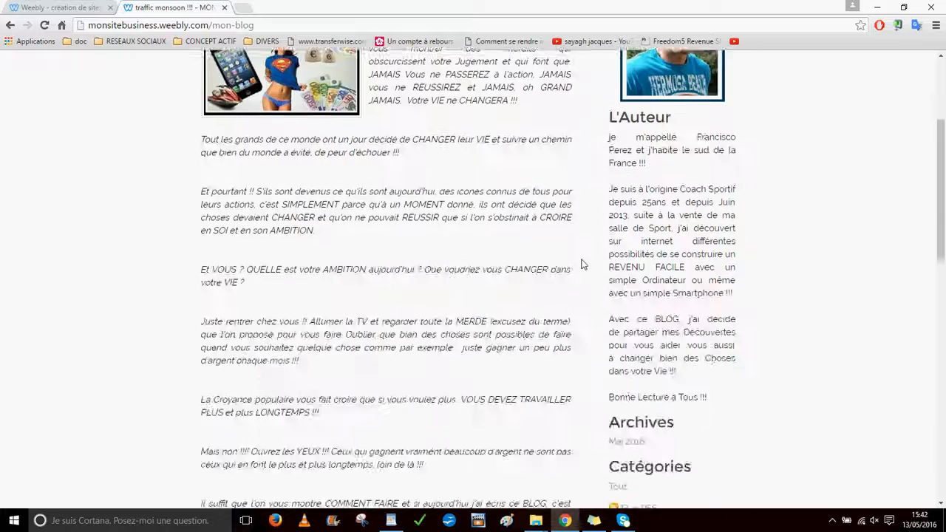
scroll(581, 264, "up", 15)
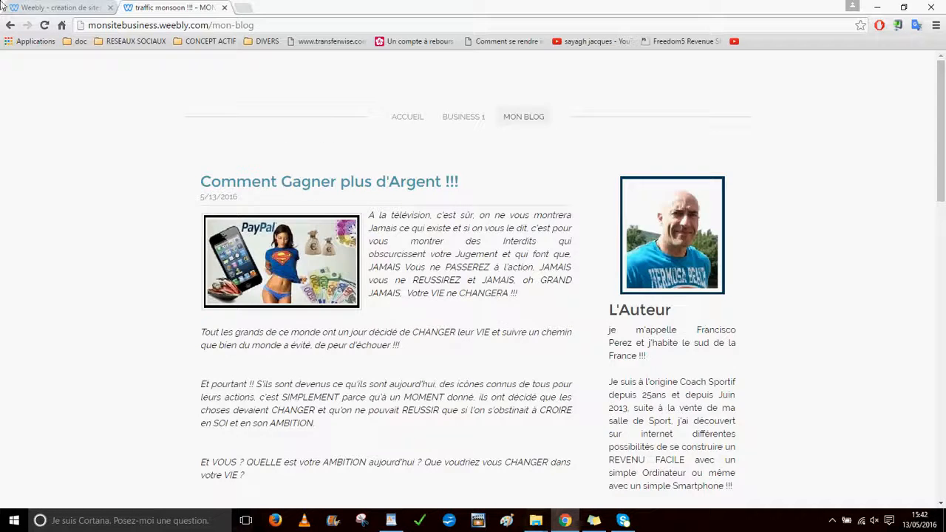
Return to the Weebly editor and dismiss the "Site publié !" notice
left_click(69, 6)
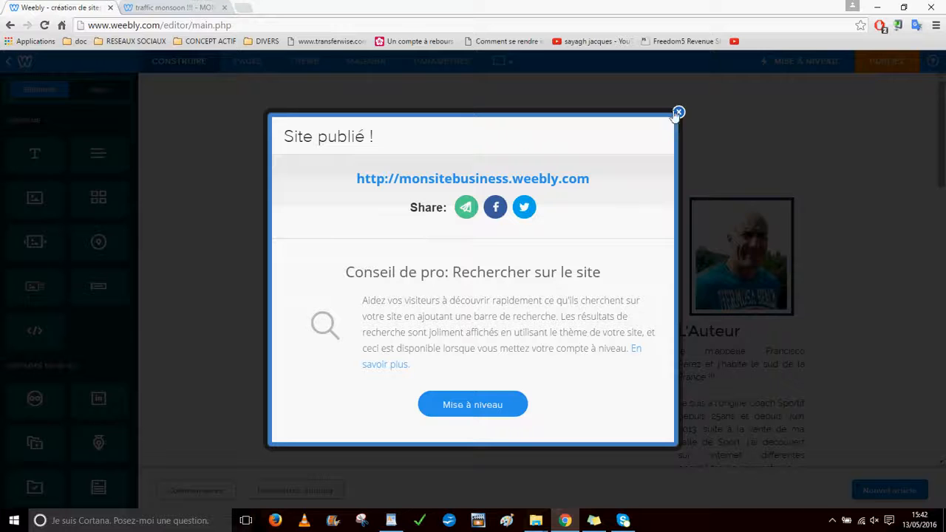
left_click(677, 112)
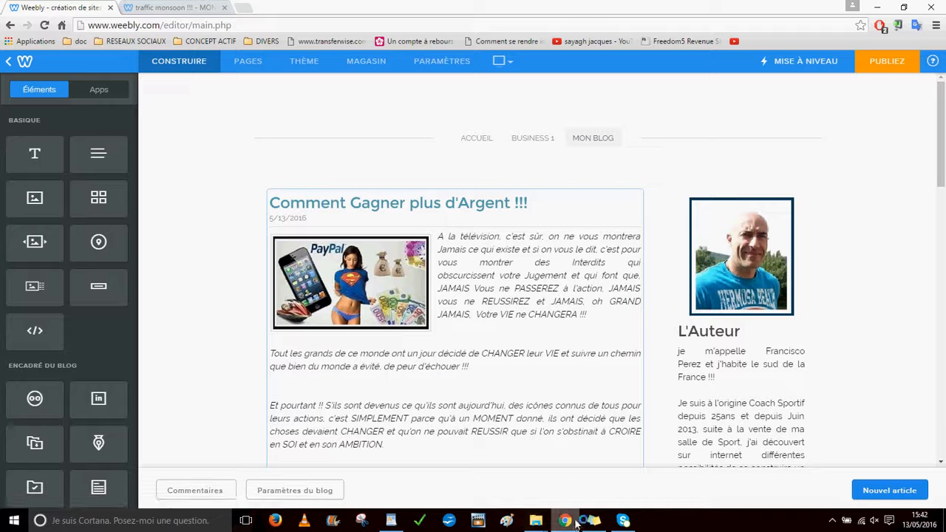